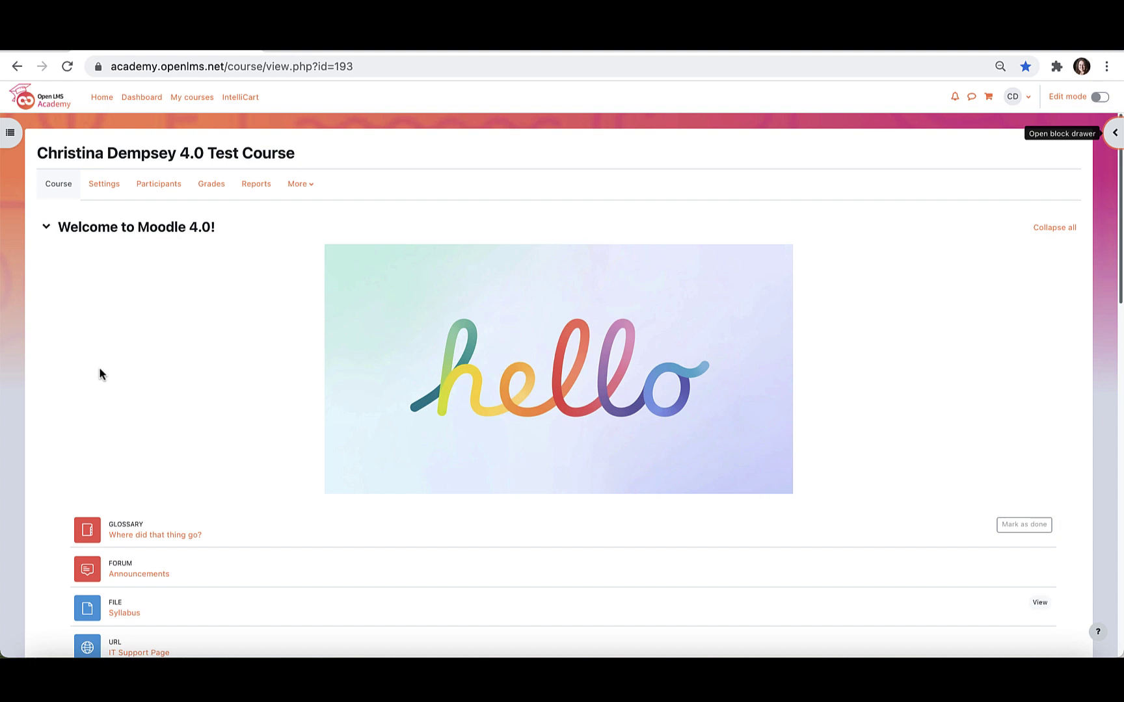
# Step: Look through the course page's sections, from the welcome section and Topic 1 down to Week 2 and Topic 3
pyautogui.scroll(-2, 101, 374)
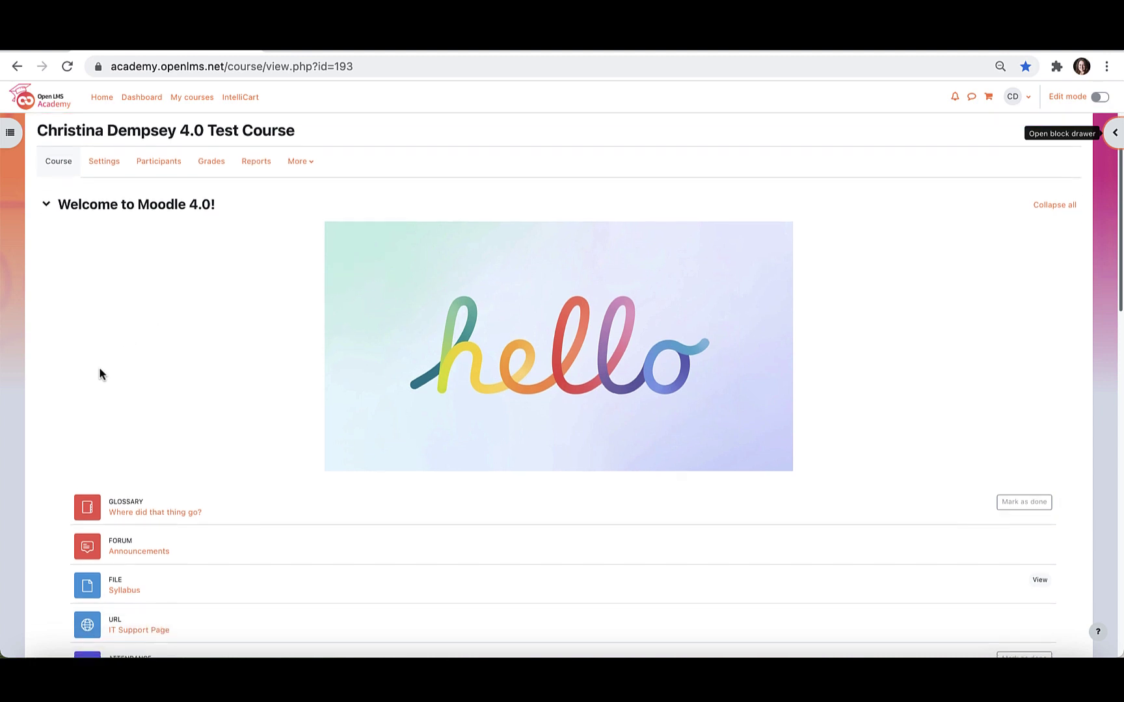
pyautogui.scroll(-1, 100, 374)
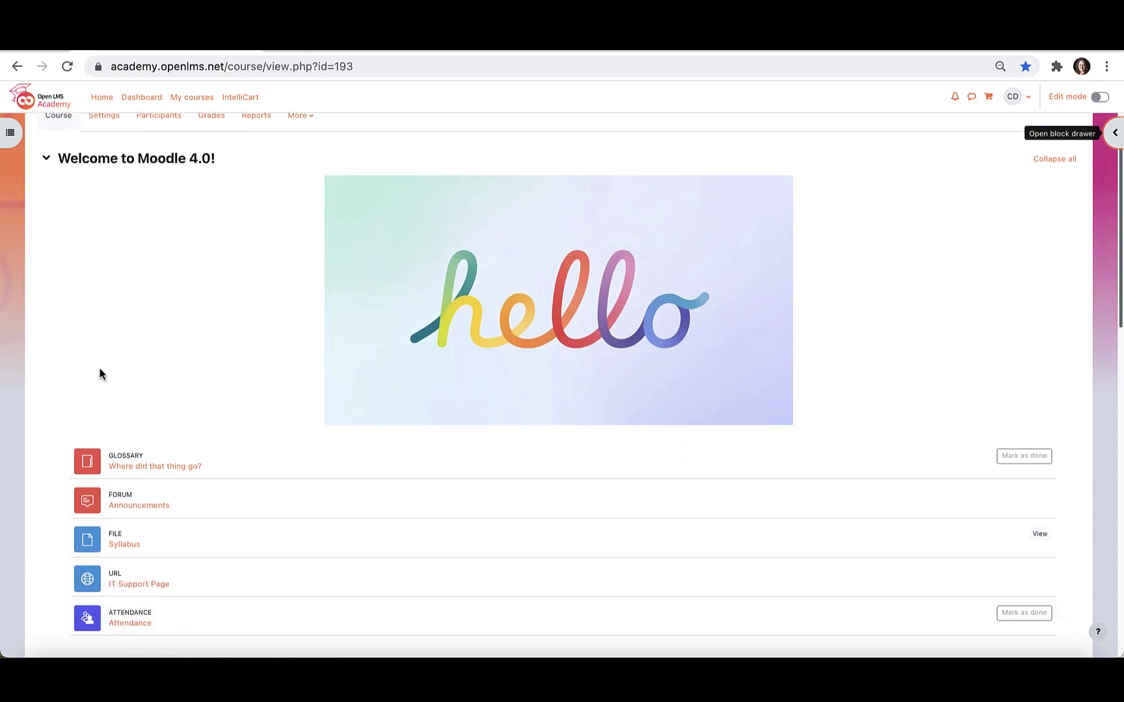
pyautogui.scroll(-5, 100, 373)
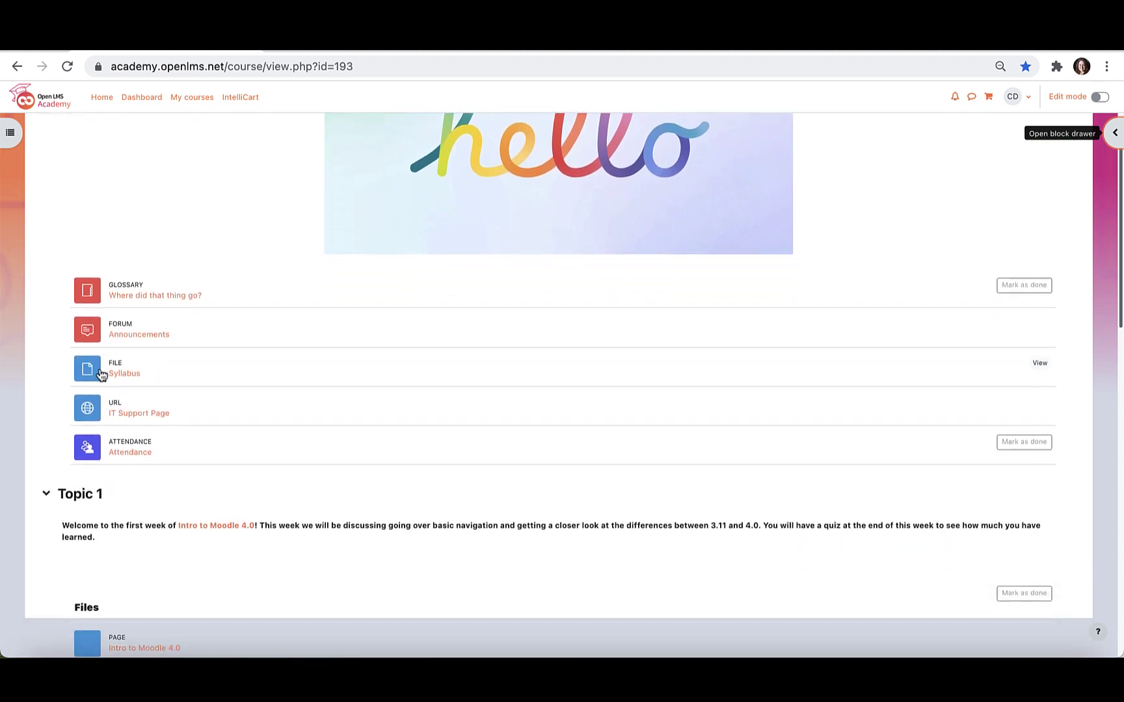
pyautogui.scroll(-6, 101, 375)
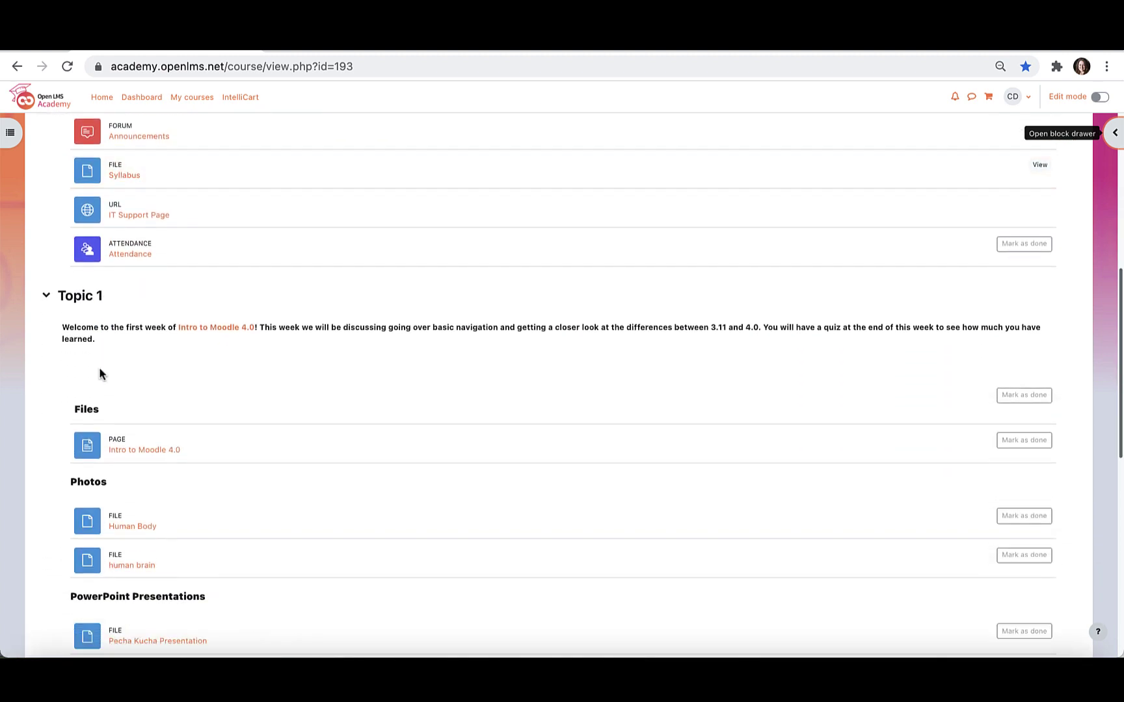
pyautogui.scroll(-9, 100, 374)
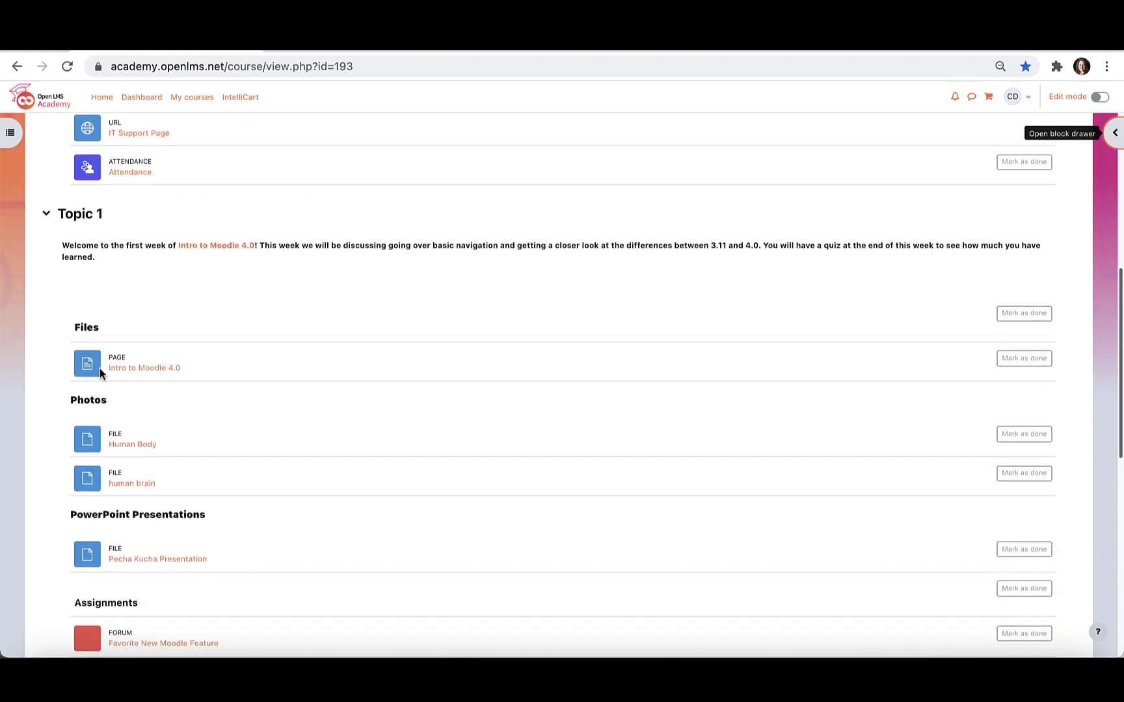
pyautogui.scroll(-5, 99, 373)
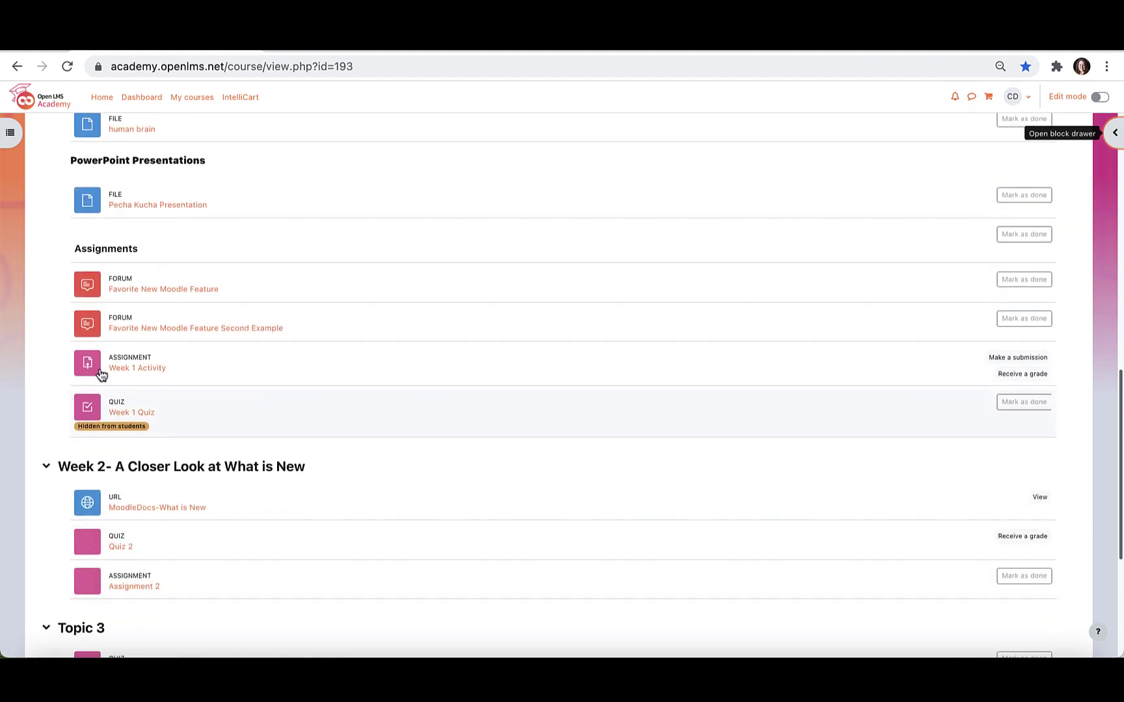
pyautogui.scroll(20, 101, 375)
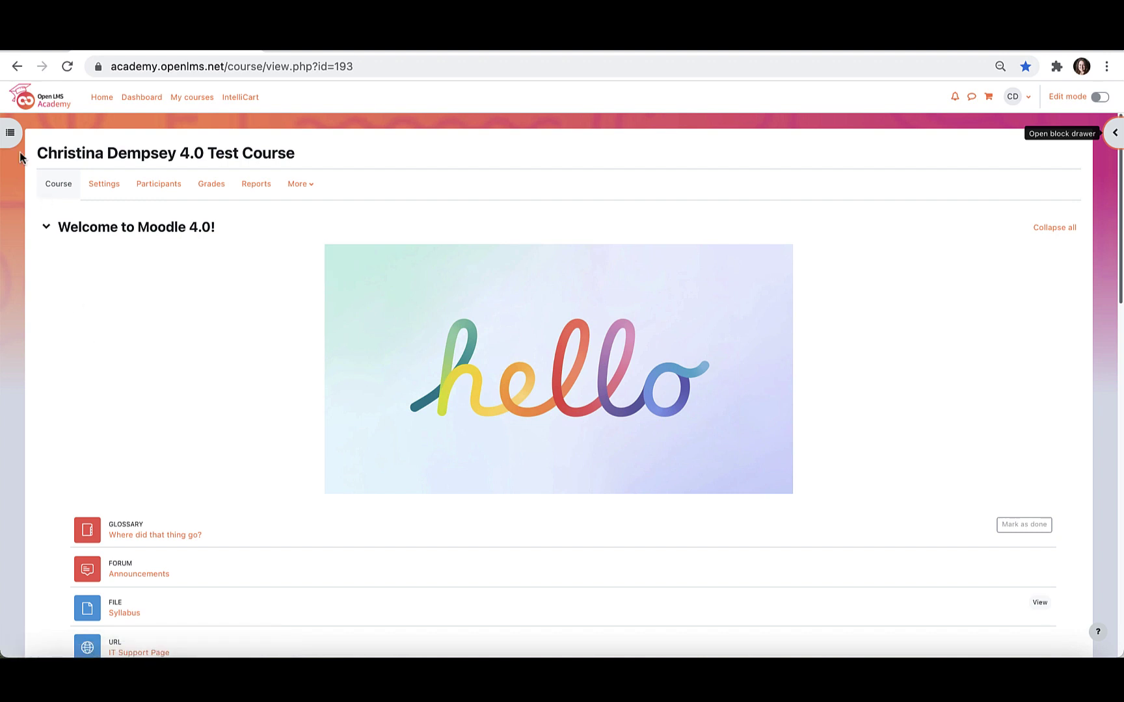
# Step: Show the course index and use it to open the human brain file under Topic 1
pyautogui.click(12, 135)
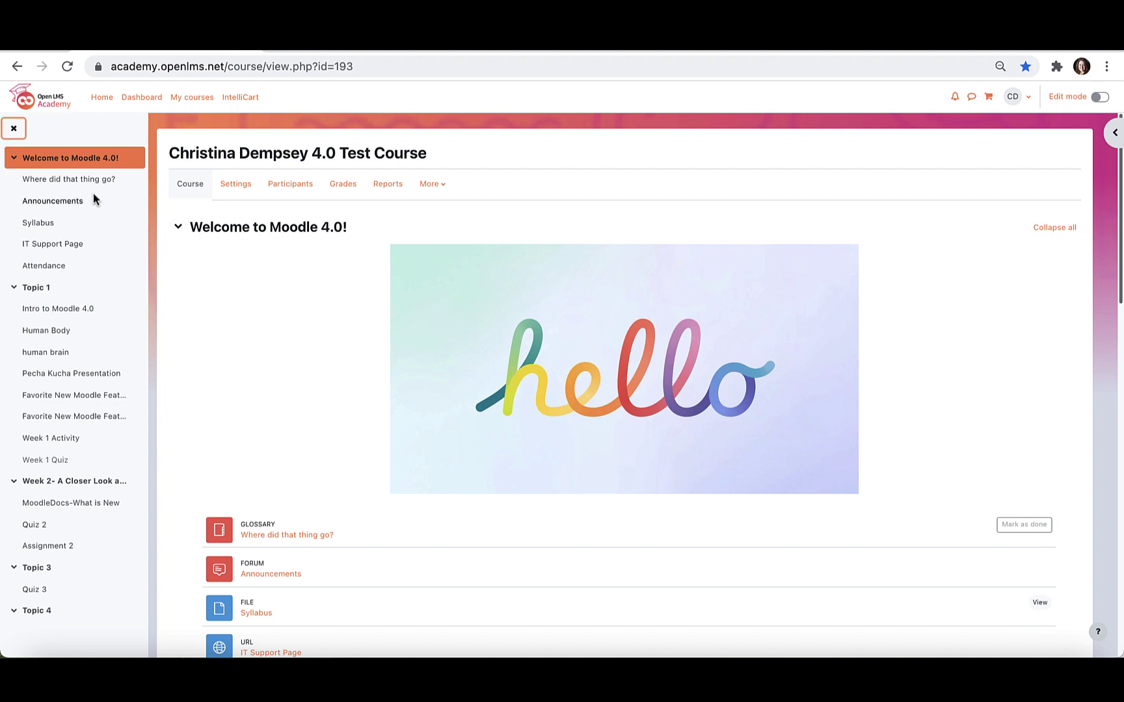
pyautogui.scroll(-1, 86, 307)
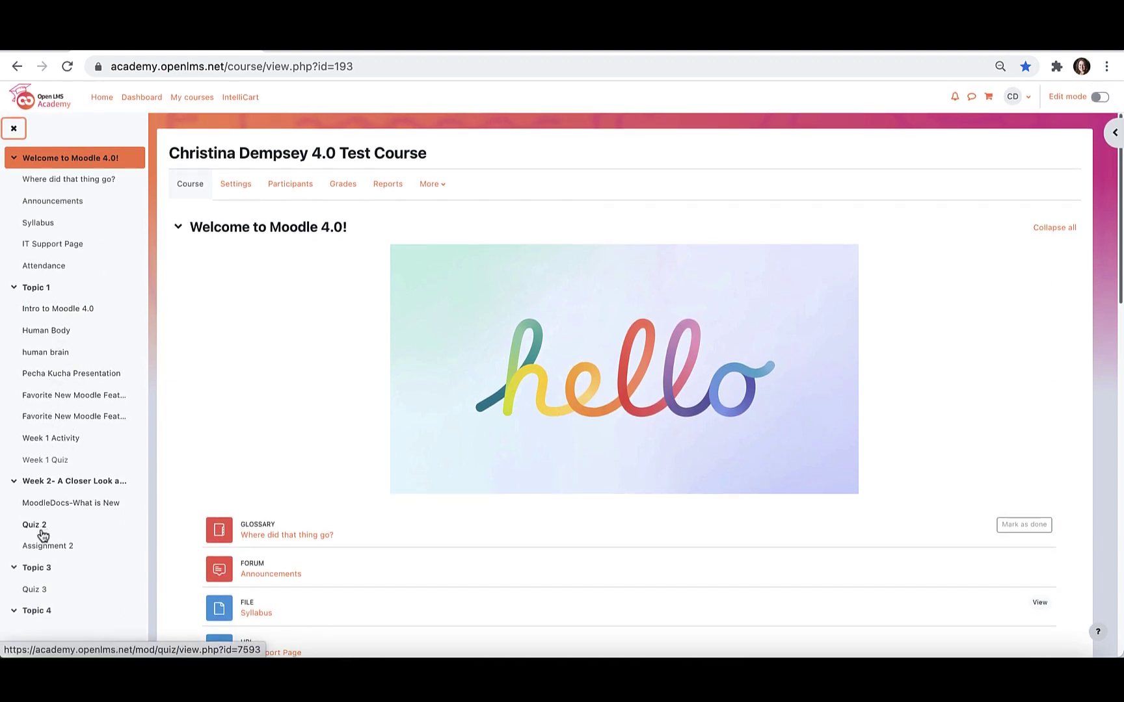
pyautogui.click(61, 354)
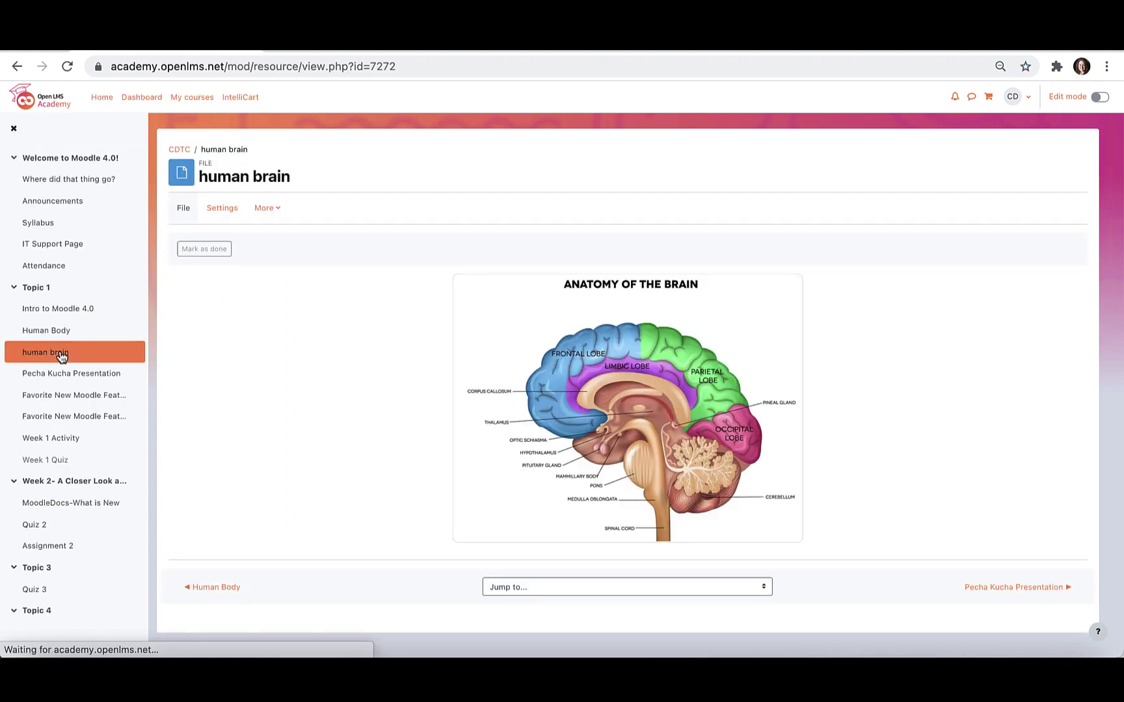
# Step: Return from the human brain file to the main course page and hide the course index
pyautogui.click(173, 152)
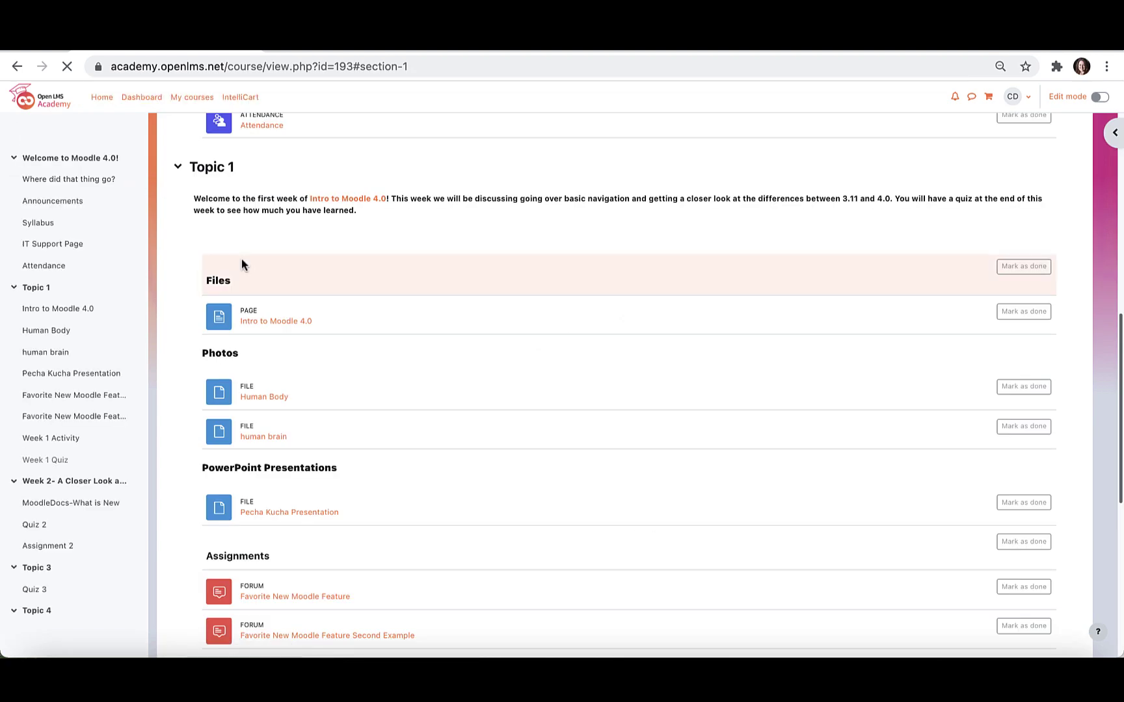
pyautogui.scroll(10, 242, 259)
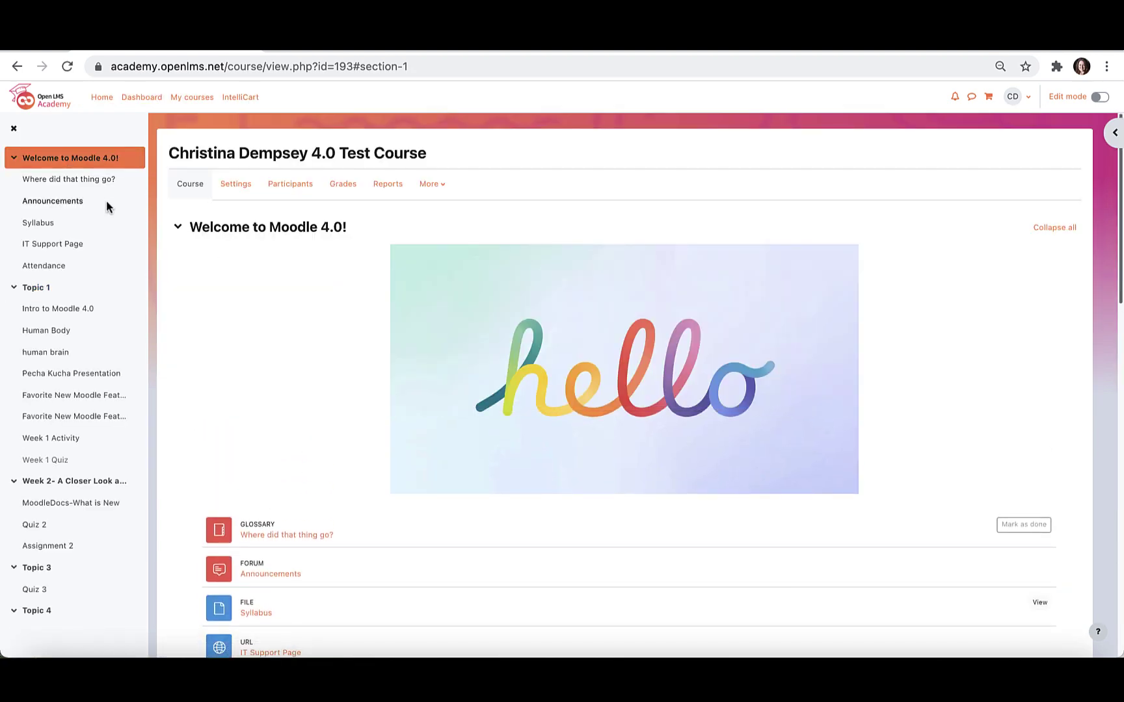
pyautogui.click(13, 133)
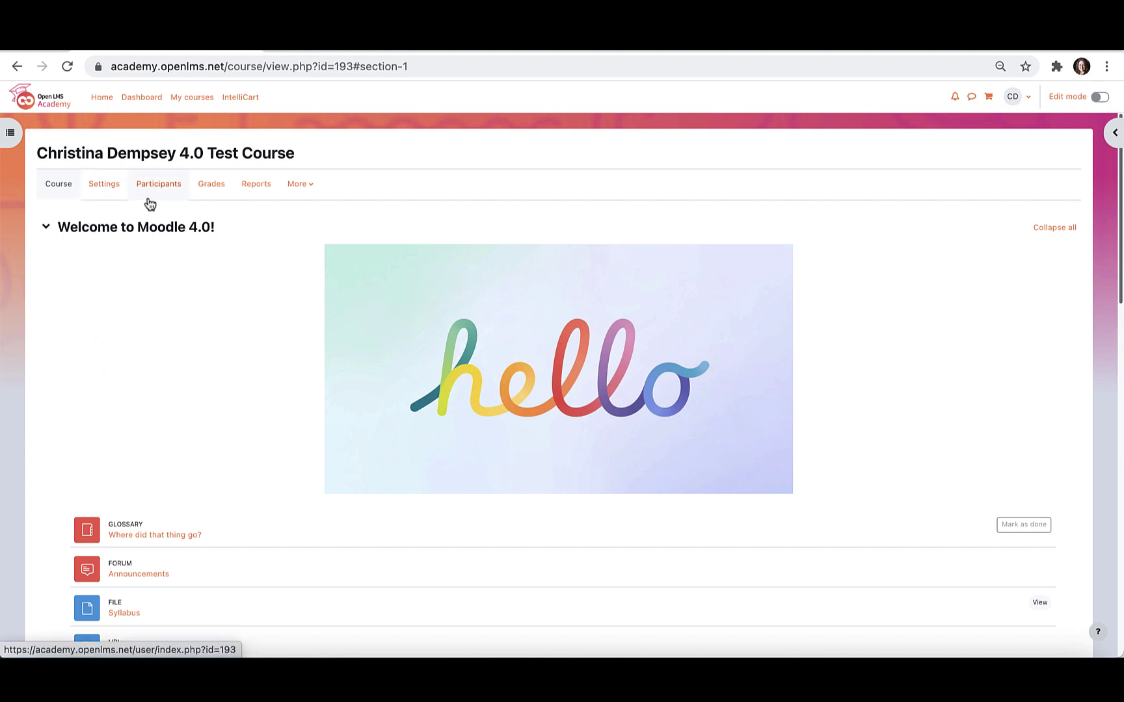
# Step: Open the course settings and examine the General and Description fields and the collapsed setting groups below them
pyautogui.click(113, 192)
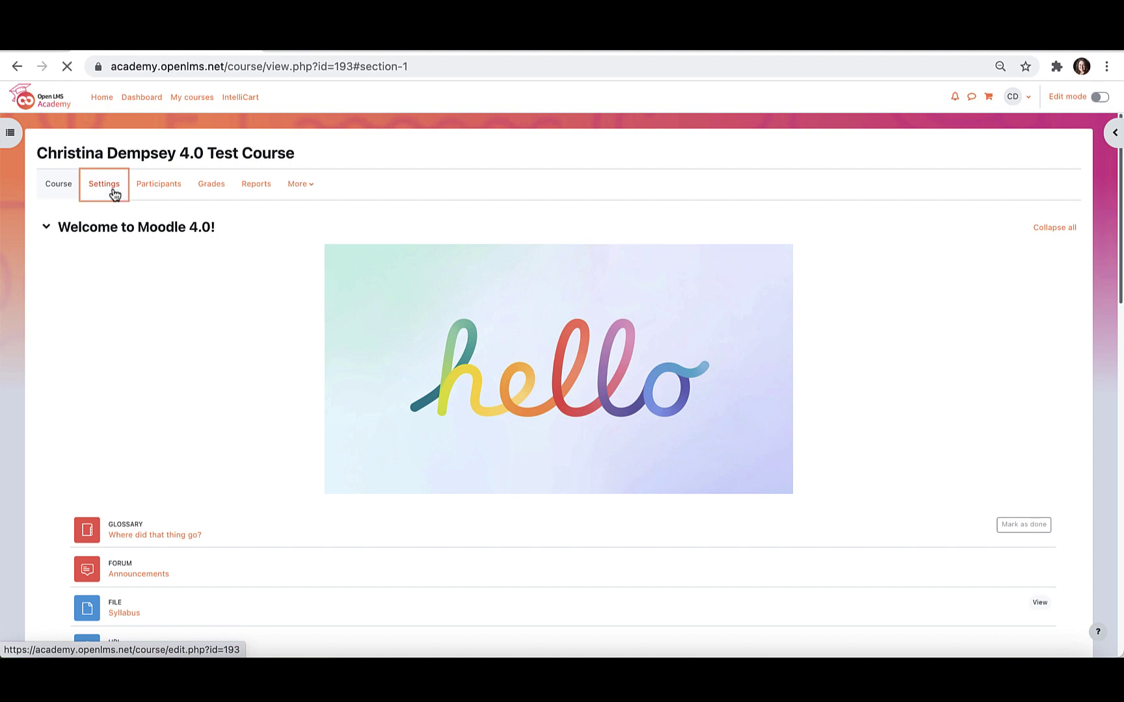
pyautogui.scroll(-3, 348, 385)
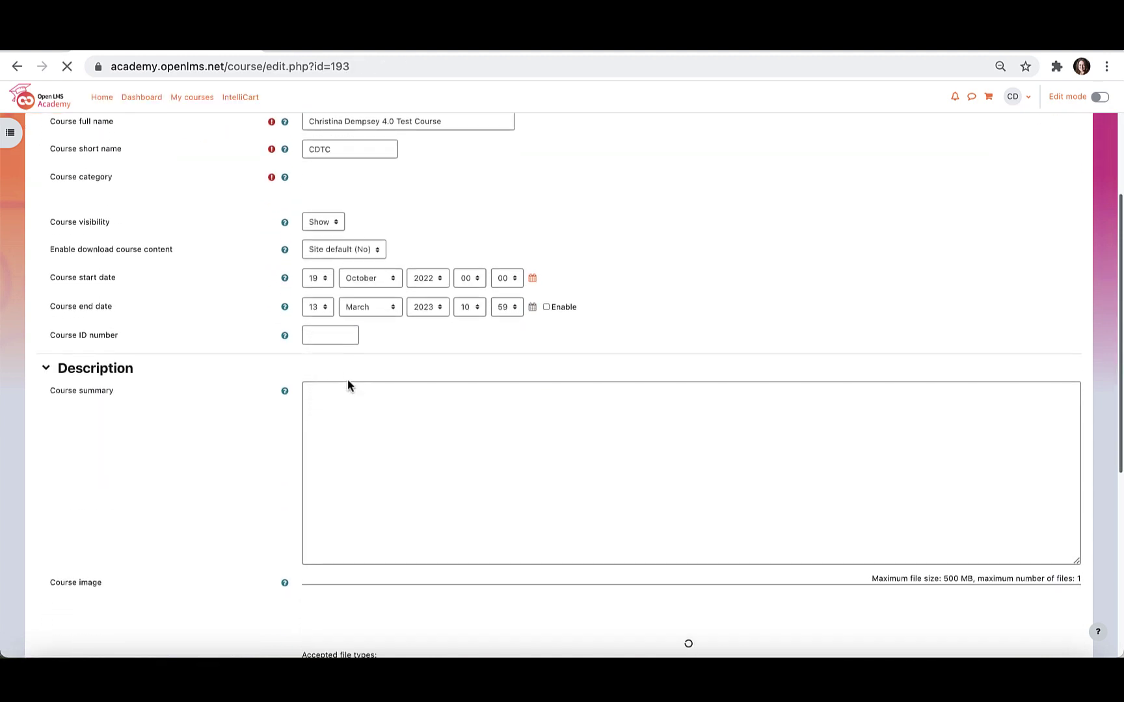
pyautogui.scroll(-4, 347, 385)
pyautogui.scroll(-3, 273, 429)
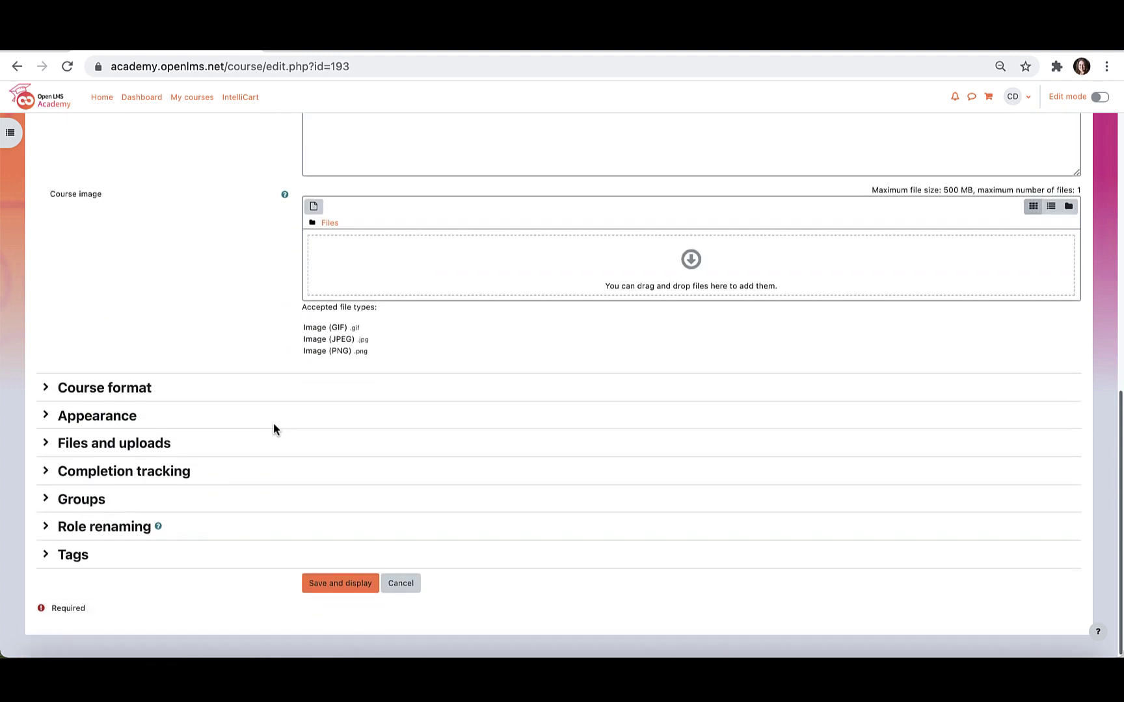
pyautogui.scroll(7, 367, 559)
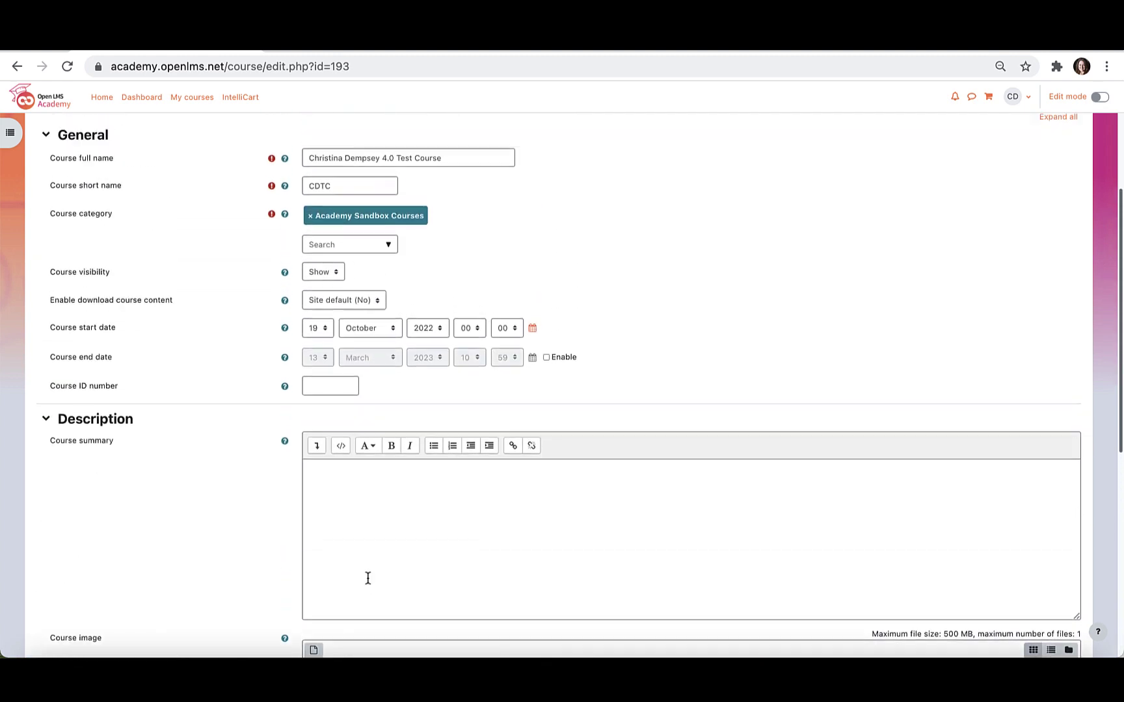
pyautogui.scroll(2, 367, 578)
# Step: View the enrolled participants, and open the grader report to check which gradebook views and setup pages it offers
pyautogui.click(165, 182)
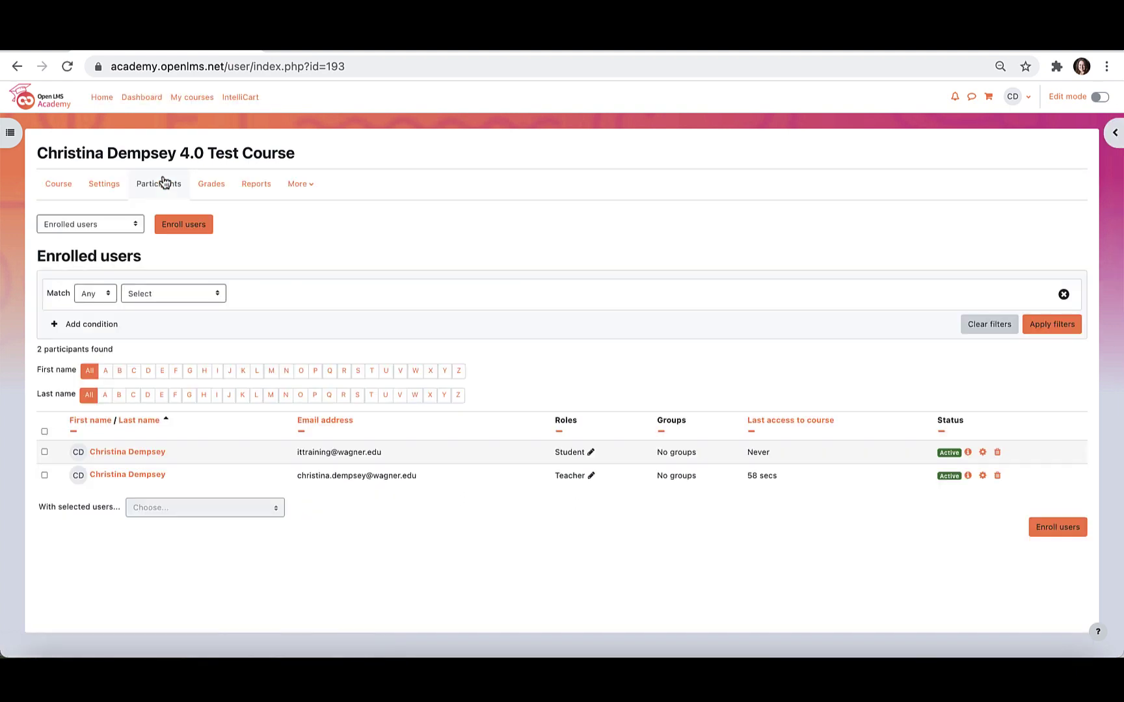
pyautogui.click(204, 189)
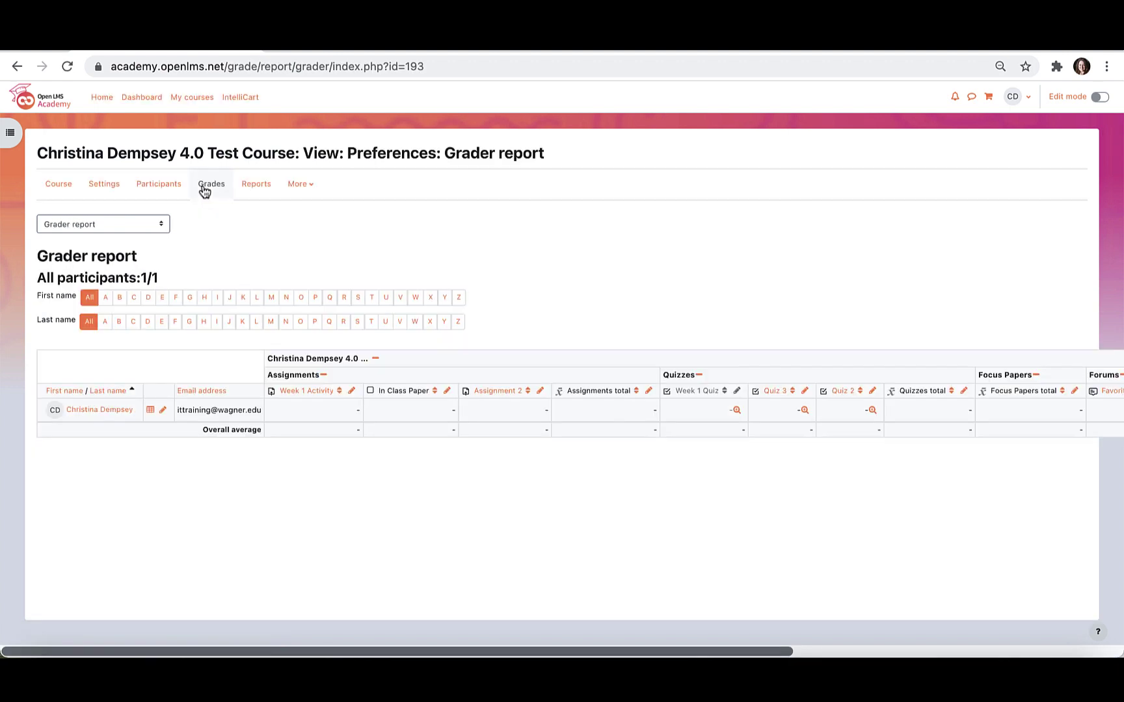
pyautogui.click(128, 227)
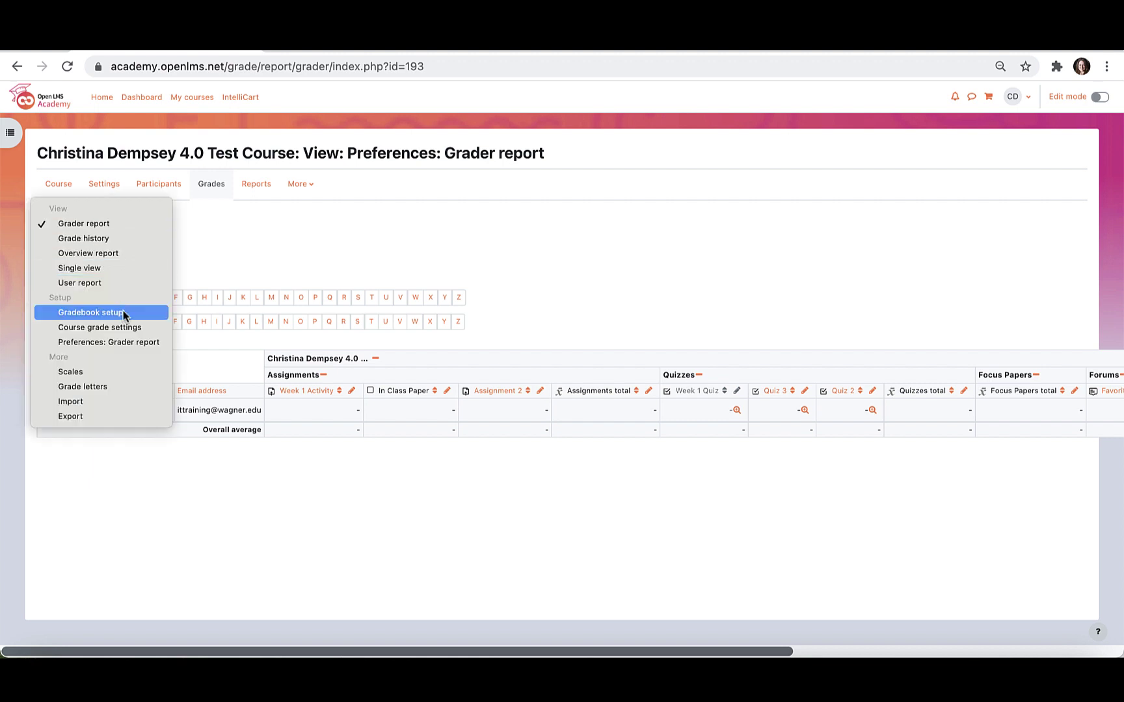
pyautogui.click(258, 255)
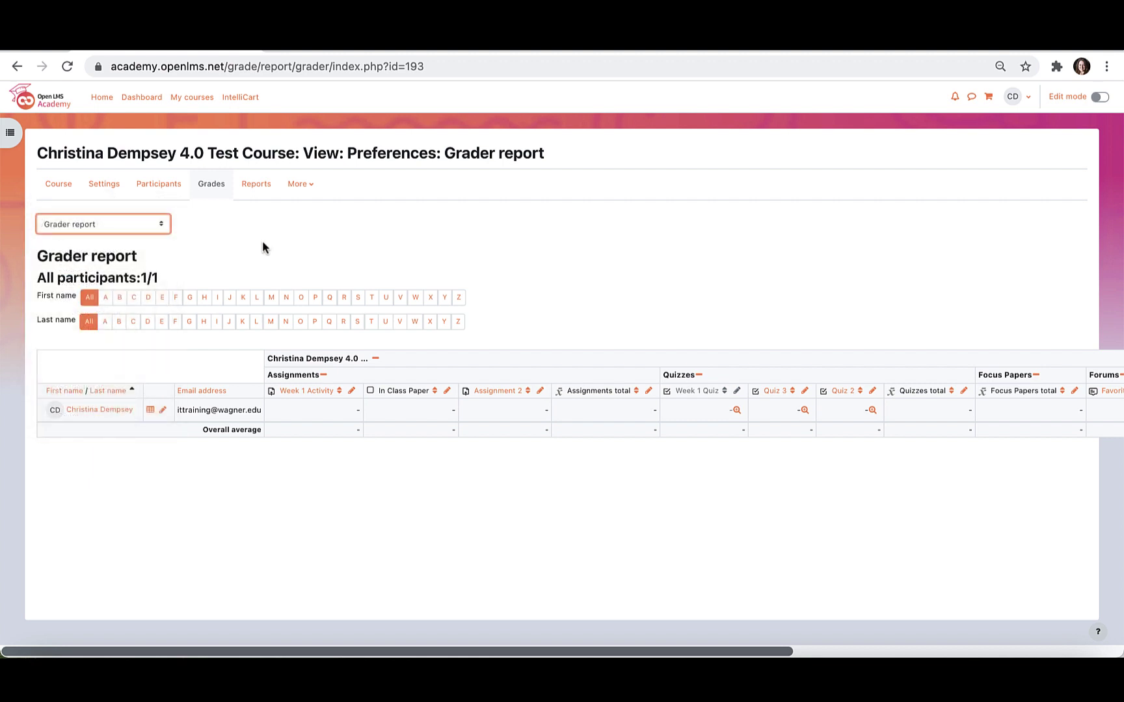
# Step: View the list of course reports, and open Course reuse to check its import, backup, restore and reset options
pyautogui.click(256, 184)
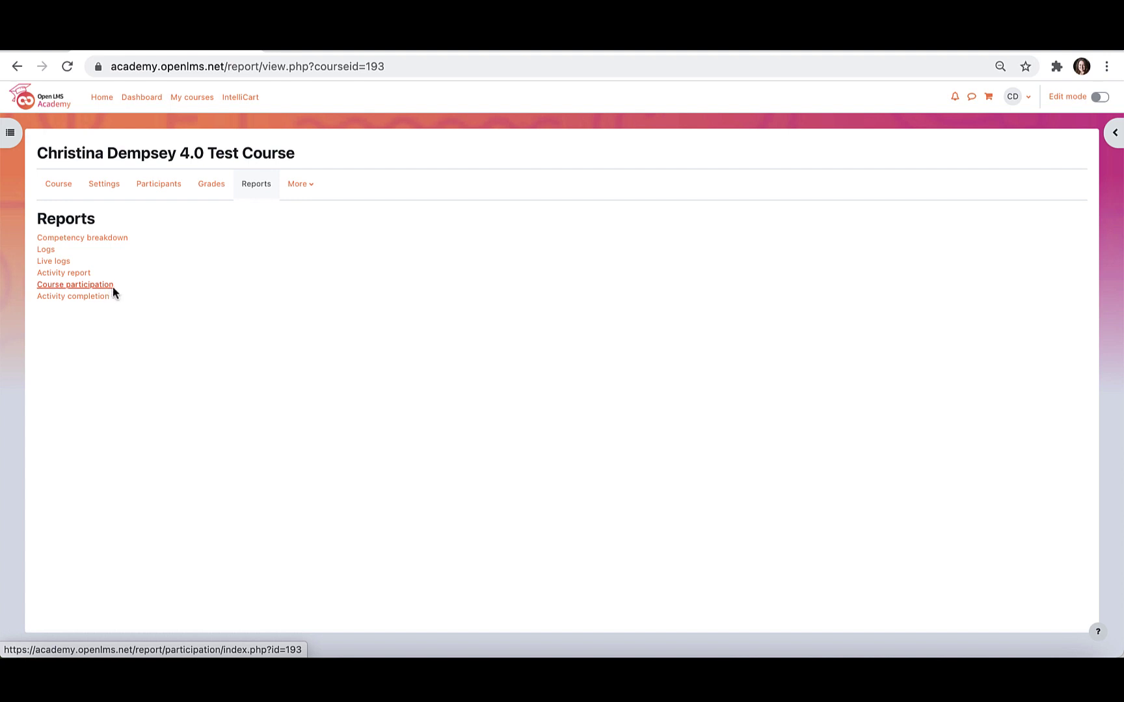
pyautogui.click(311, 196)
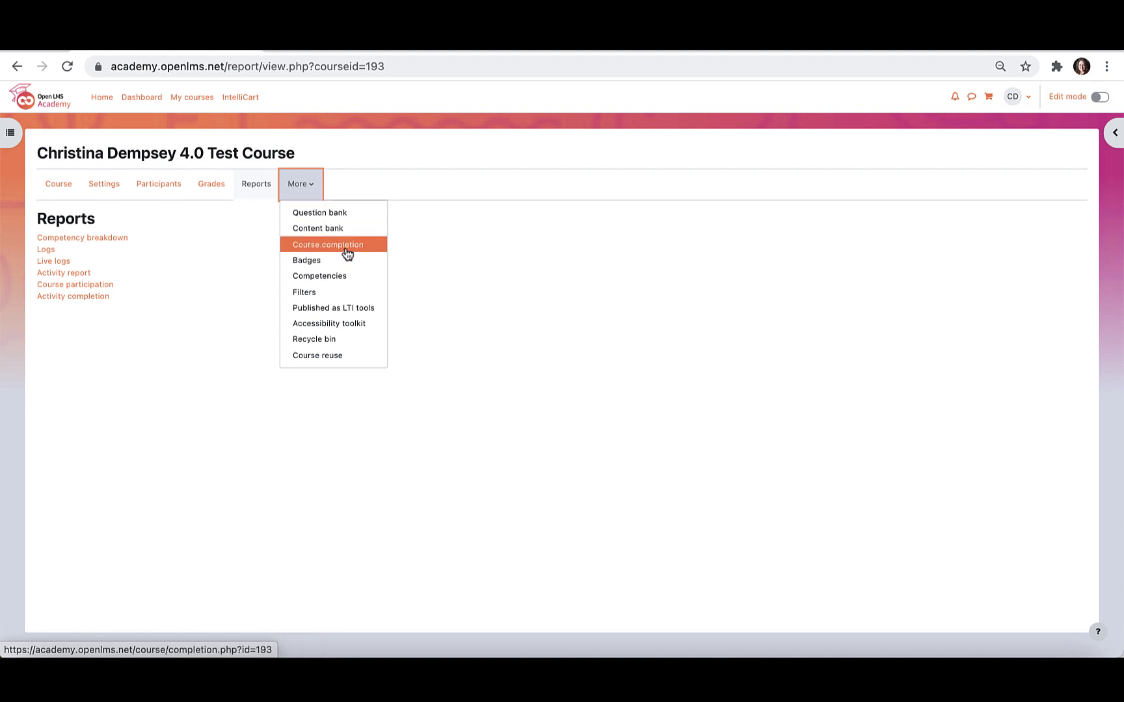
pyautogui.click(336, 366)
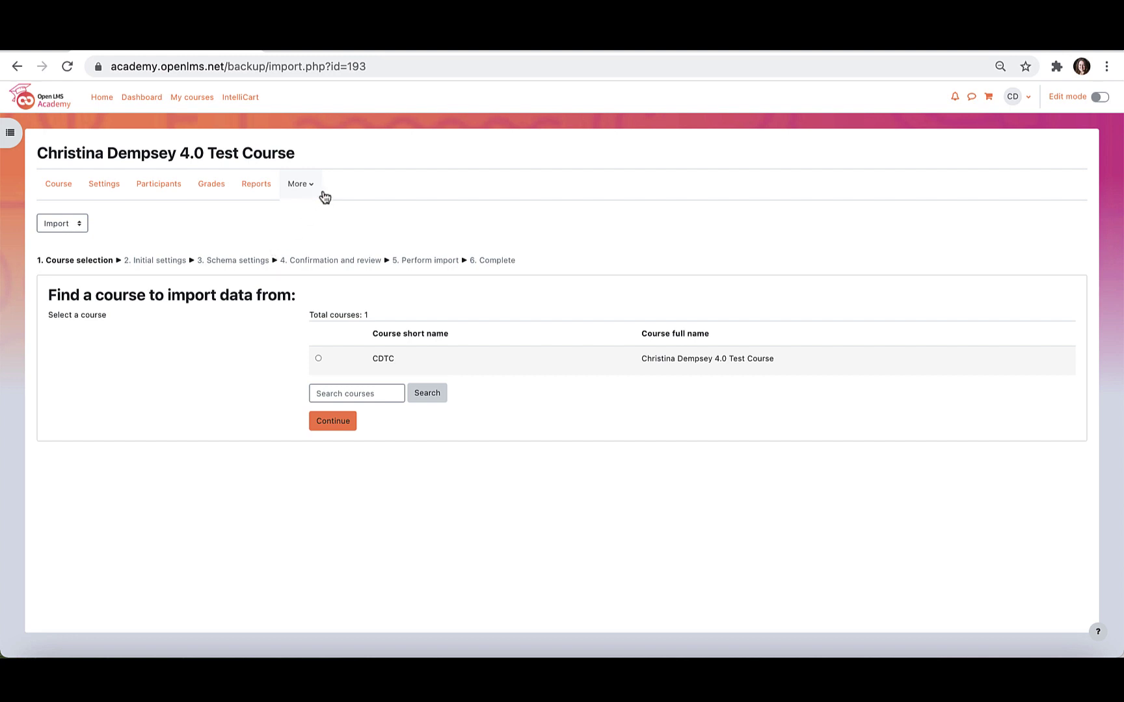
pyautogui.click(83, 223)
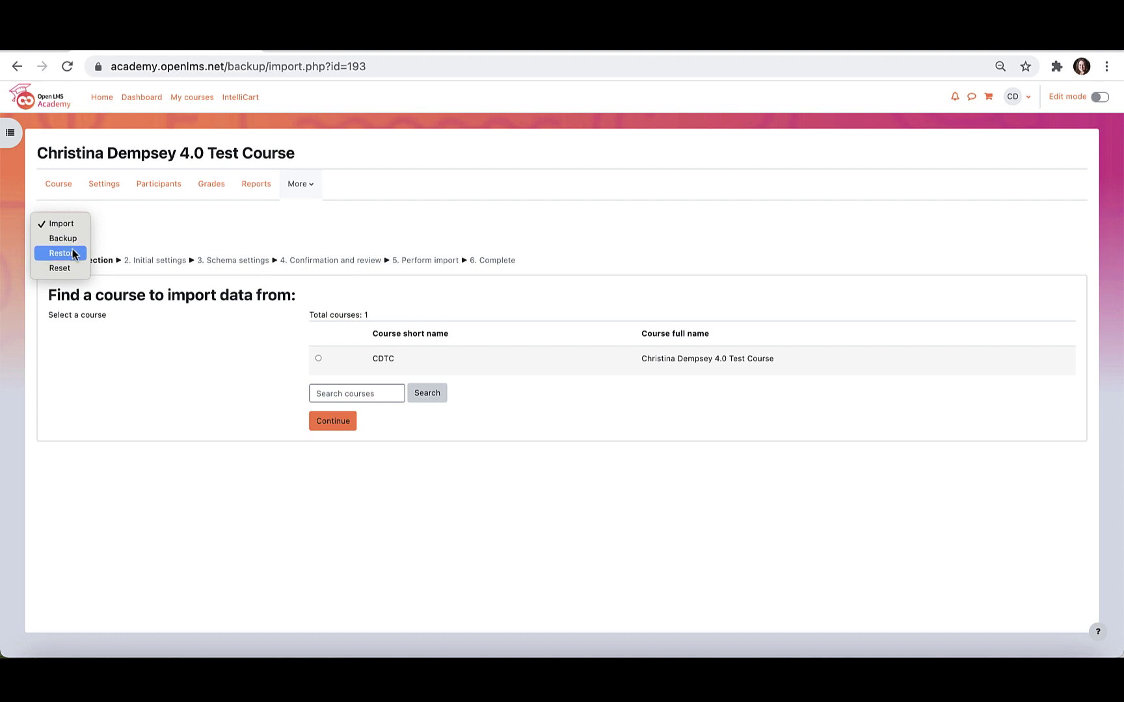
pyautogui.click(79, 226)
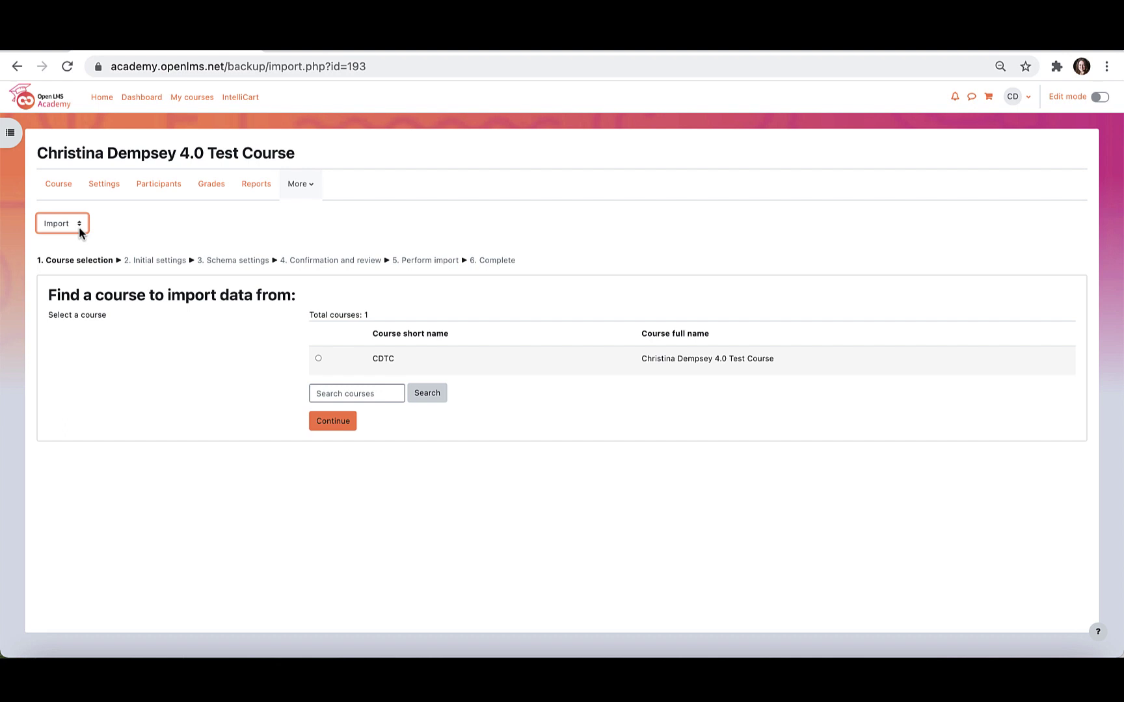
# Step: Return to the main course page and open the block drawer with the Calendar and Activities blocks
pyautogui.click(65, 186)
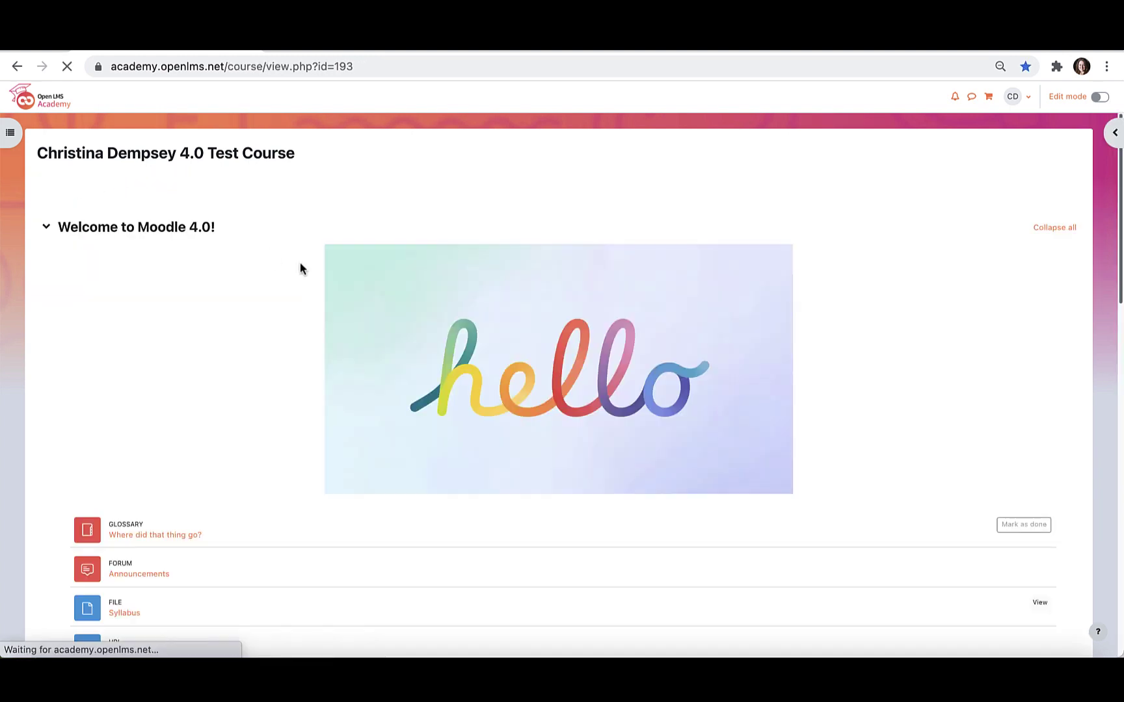
pyautogui.click(1109, 133)
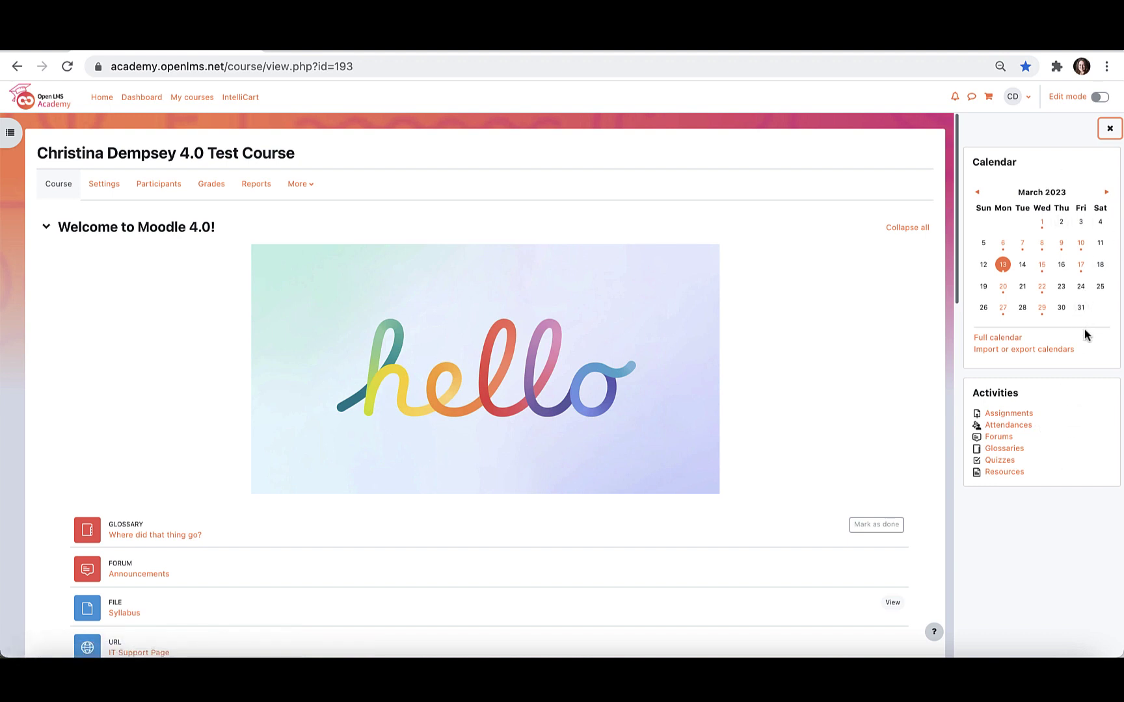
# Step: Turn on edit mode for the course and examine the editing controls on its activities, topics and blocks
pyautogui.click(1098, 103)
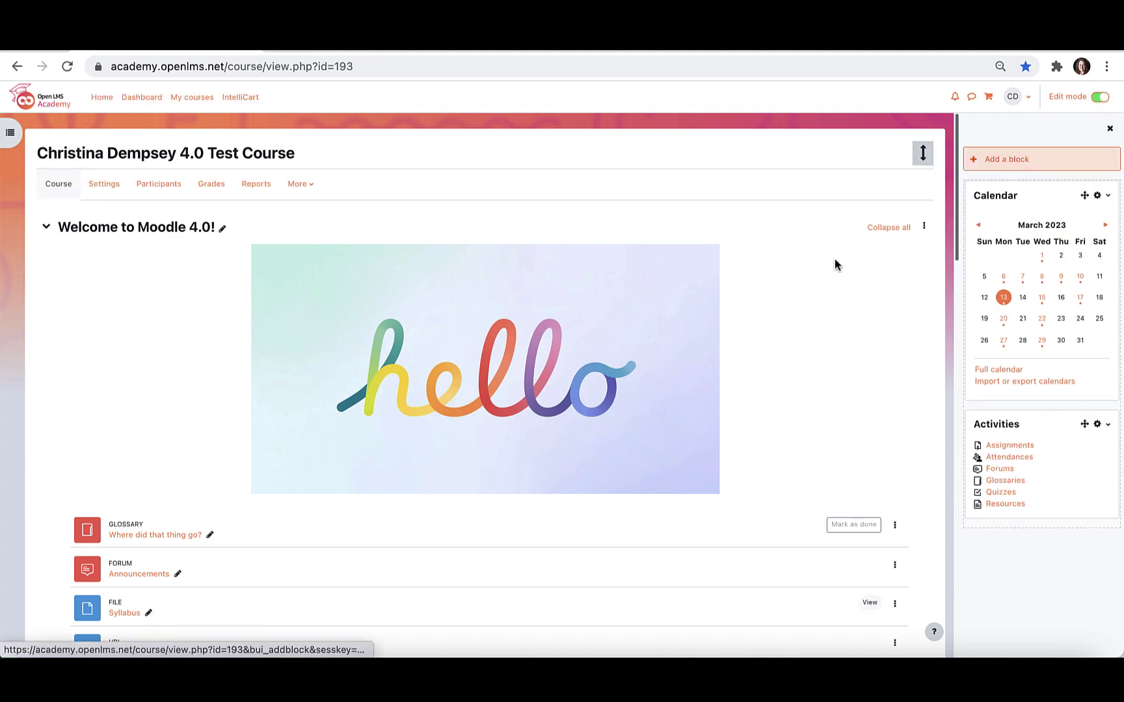
pyautogui.scroll(-5, 697, 397)
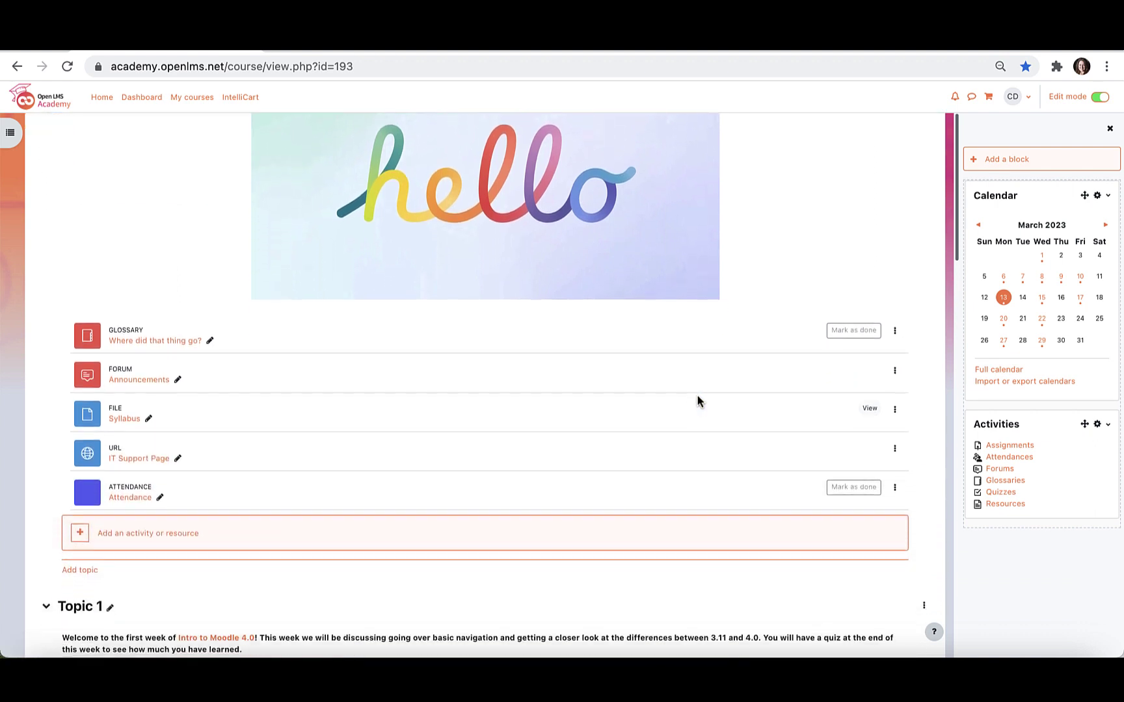
pyautogui.scroll(1, 698, 397)
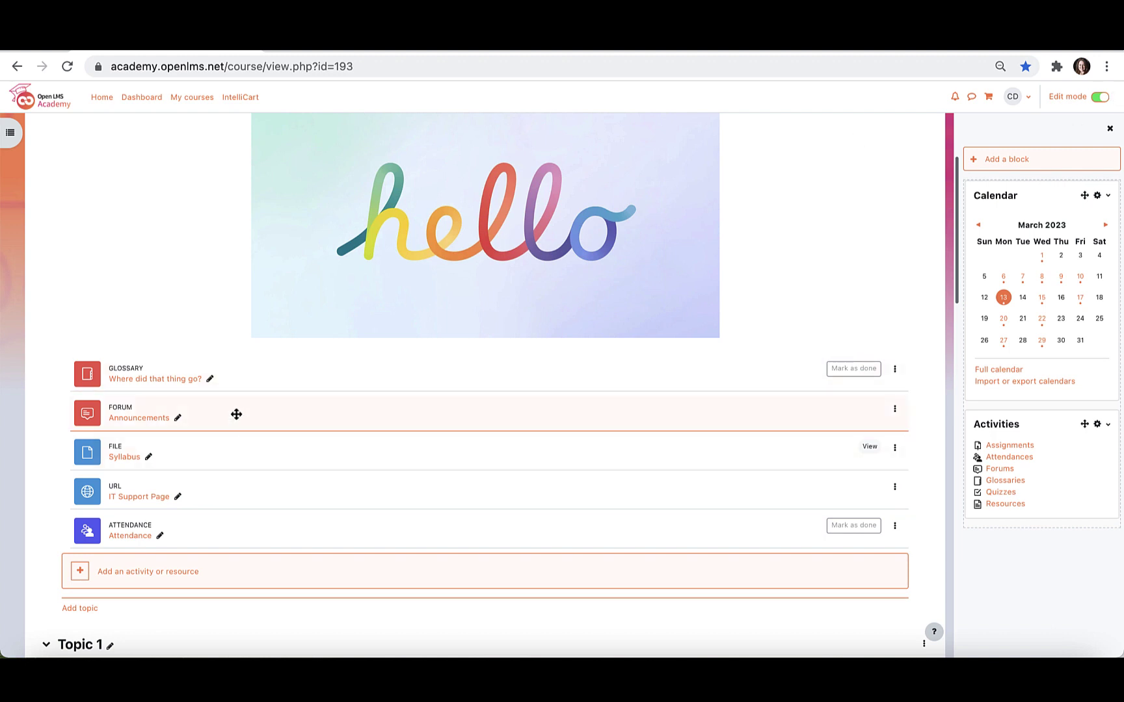
pyautogui.scroll(-1, 698, 499)
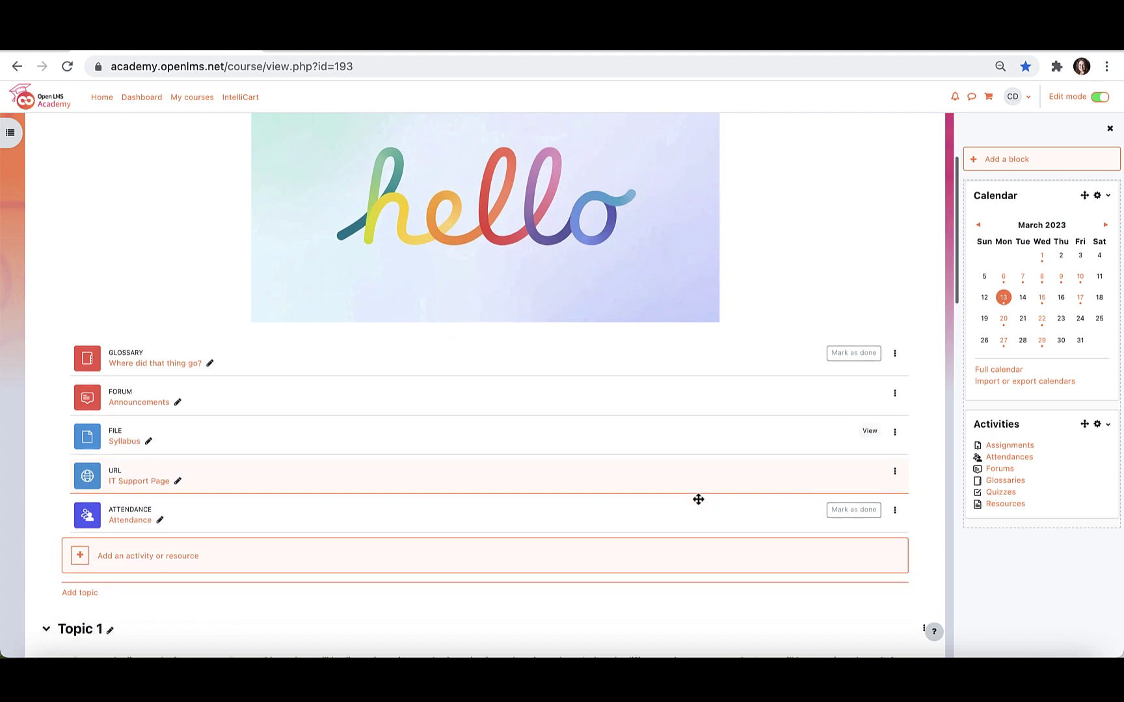
pyautogui.scroll(-2, 697, 501)
pyautogui.scroll(6, 715, 475)
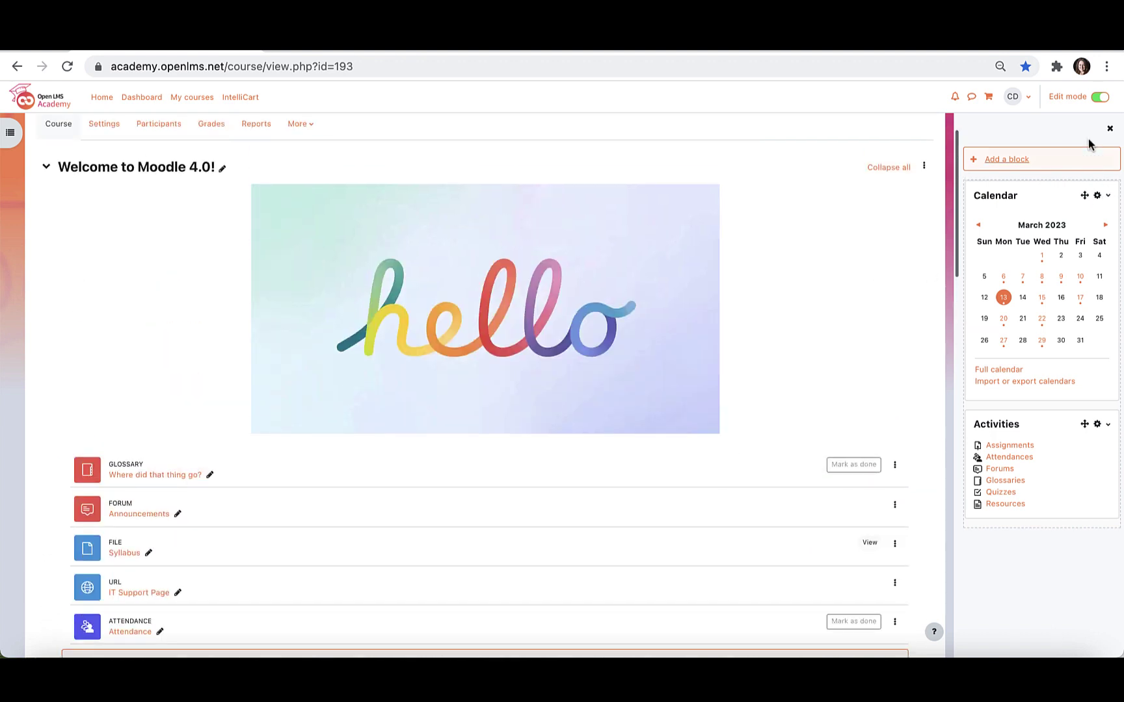
# Step: Switch the course's edit mode off and back on
pyautogui.click(1099, 98)
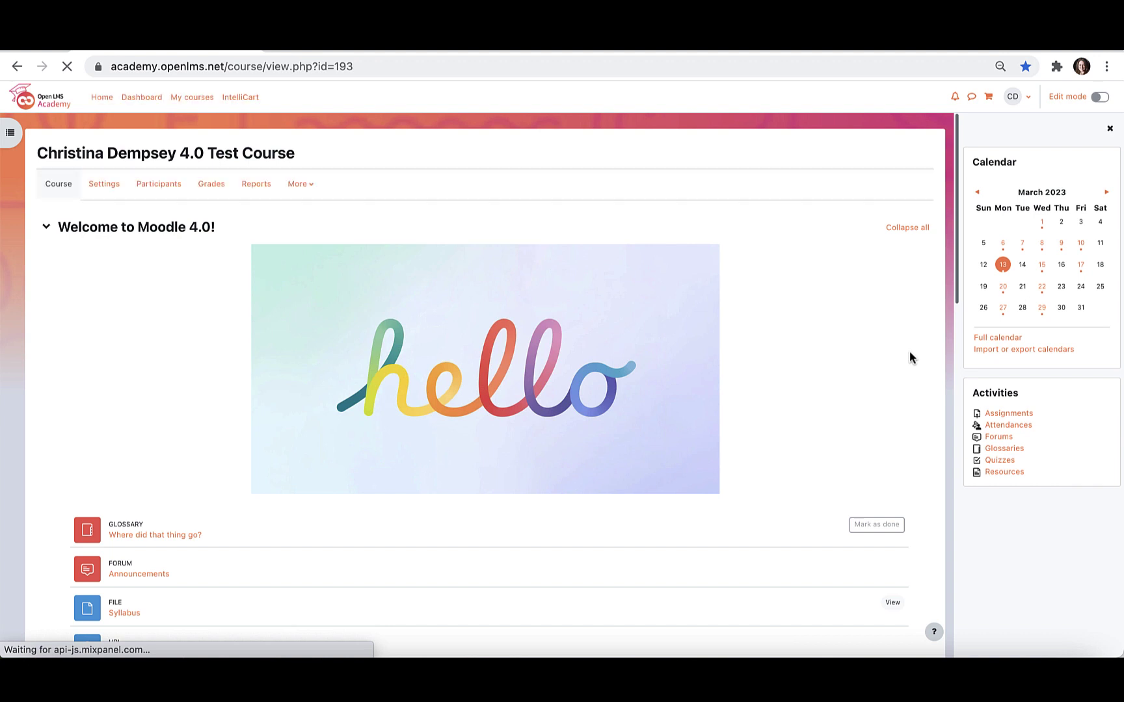
pyautogui.click(1099, 96)
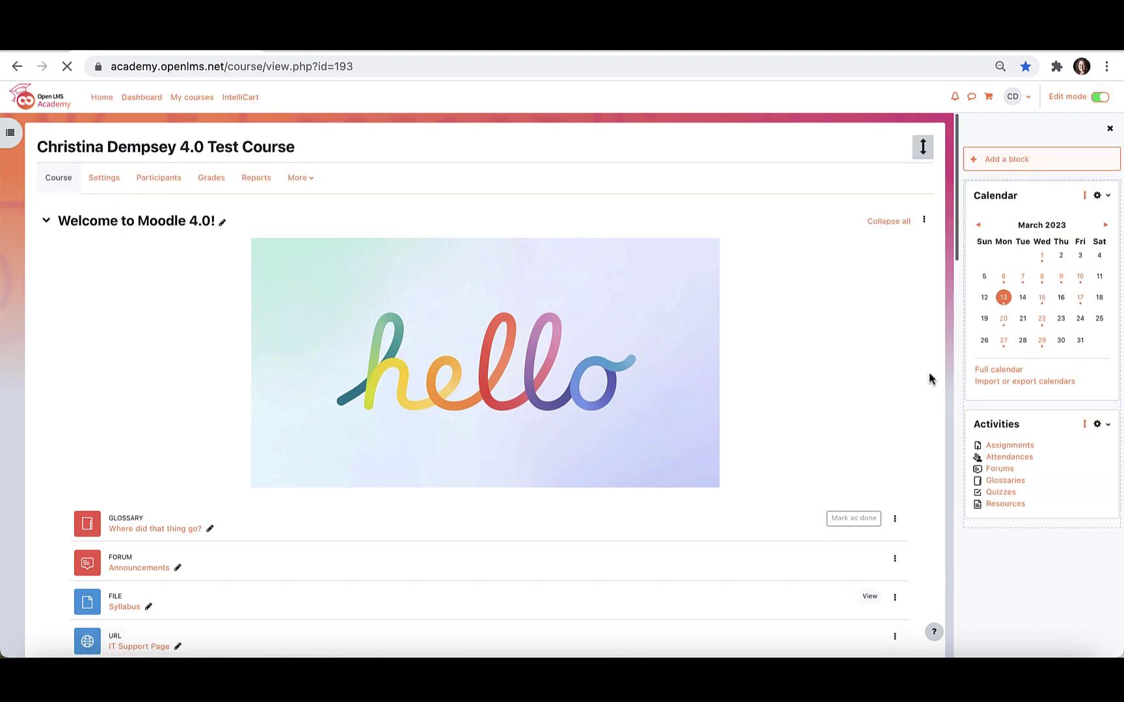
# Step: Open the activity and resource chooser for Topic 1, review its Activities and Resources categories, and close it without adding anything
pyautogui.scroll(-3, 929, 378)
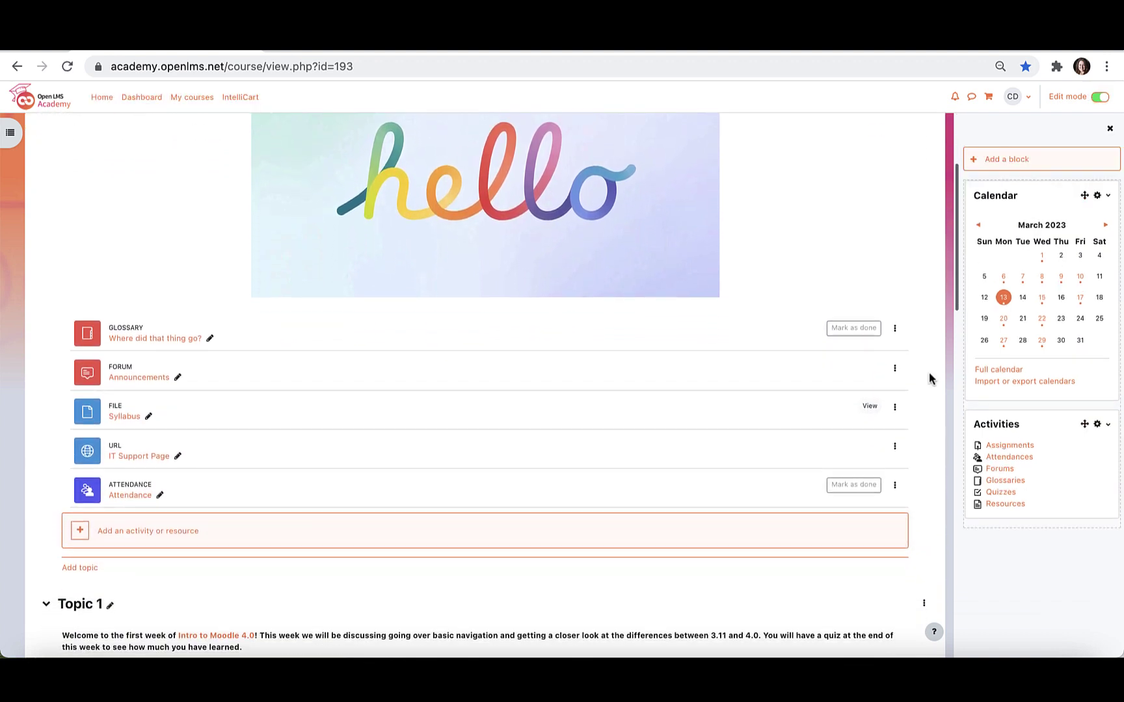
pyautogui.scroll(-4, 929, 379)
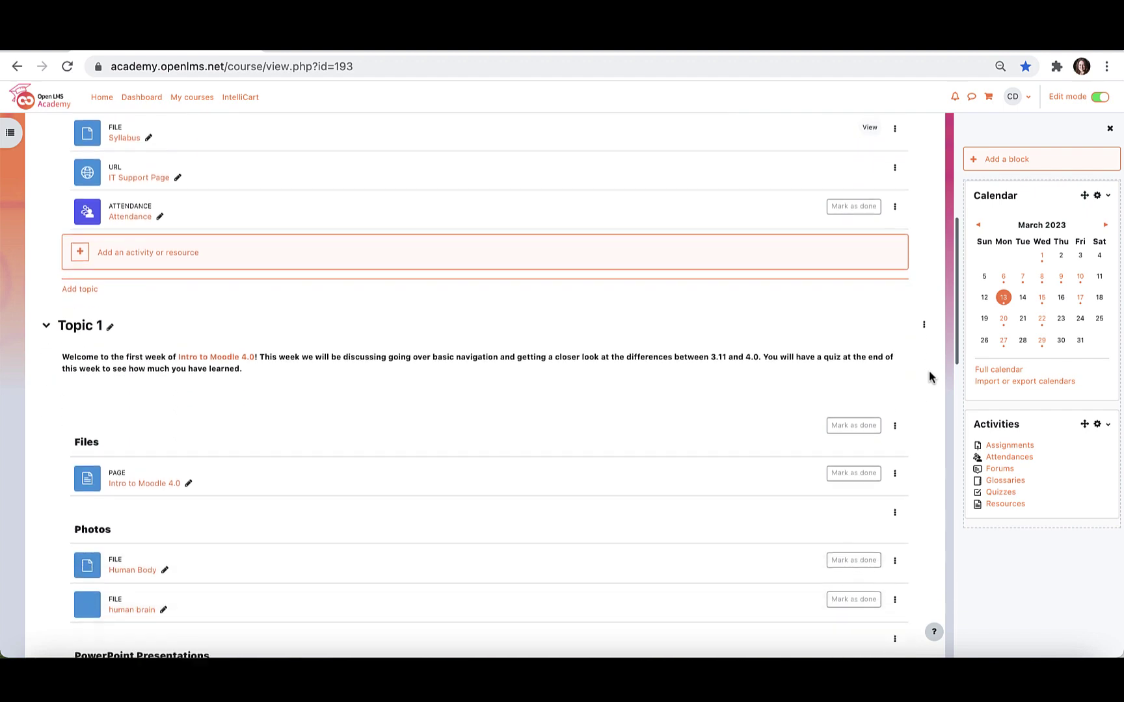
pyautogui.scroll(-6, 929, 378)
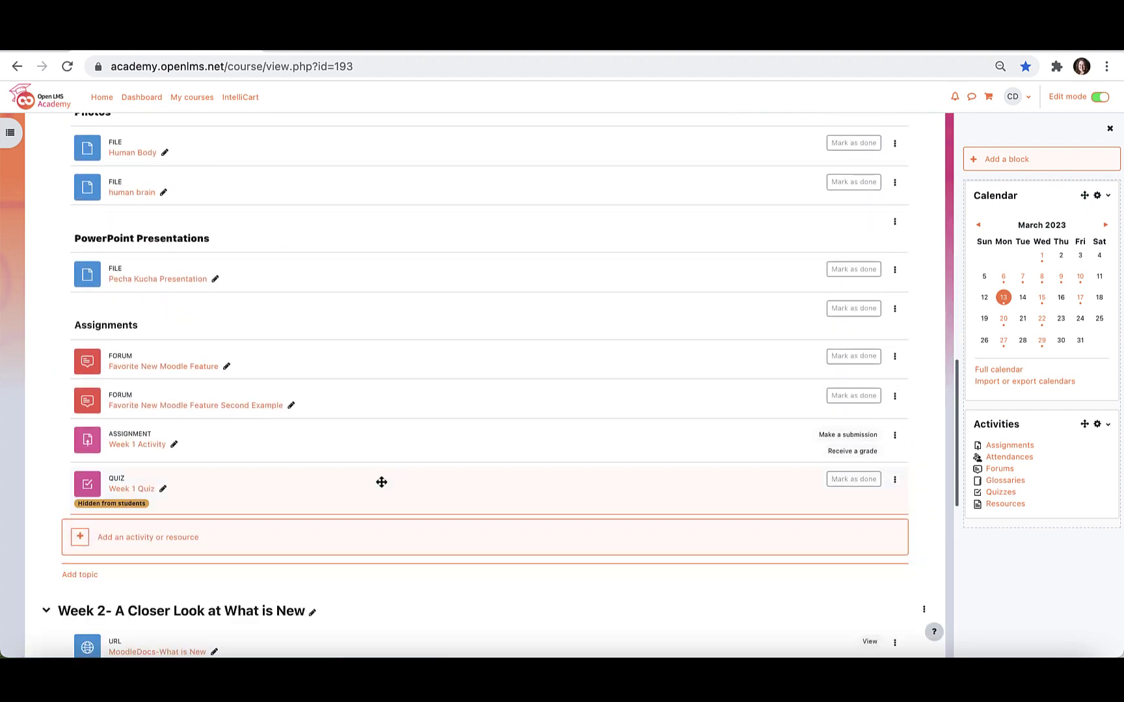
pyautogui.click(165, 540)
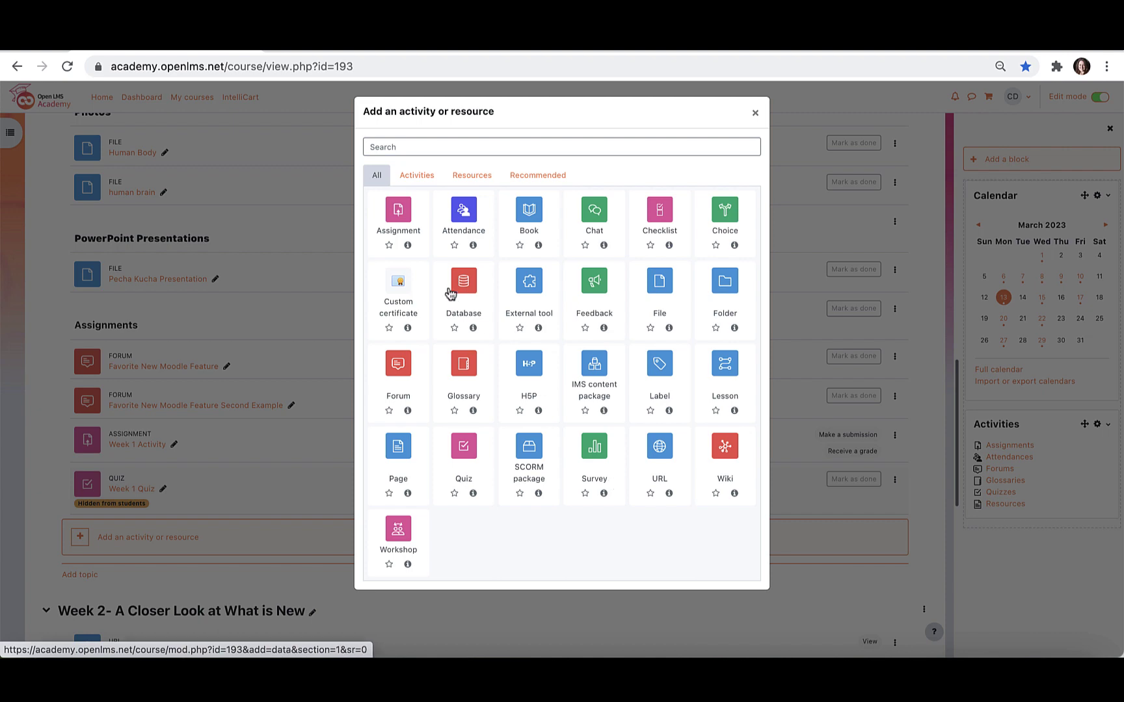
pyautogui.click(416, 185)
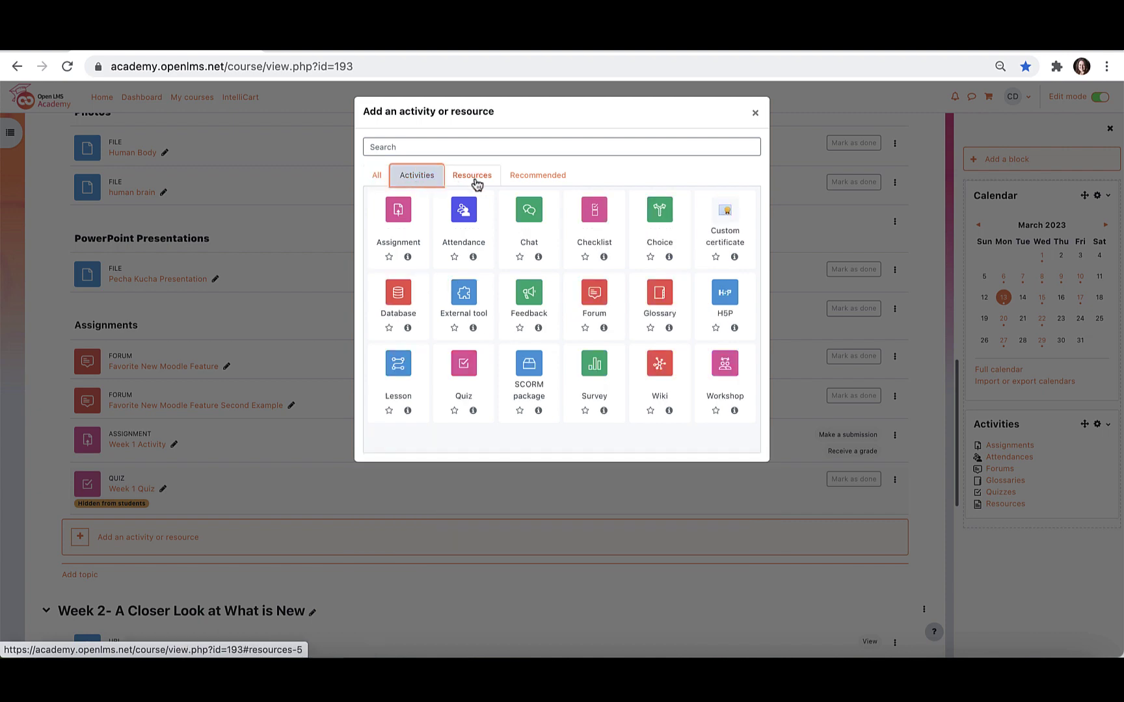
pyautogui.click(475, 183)
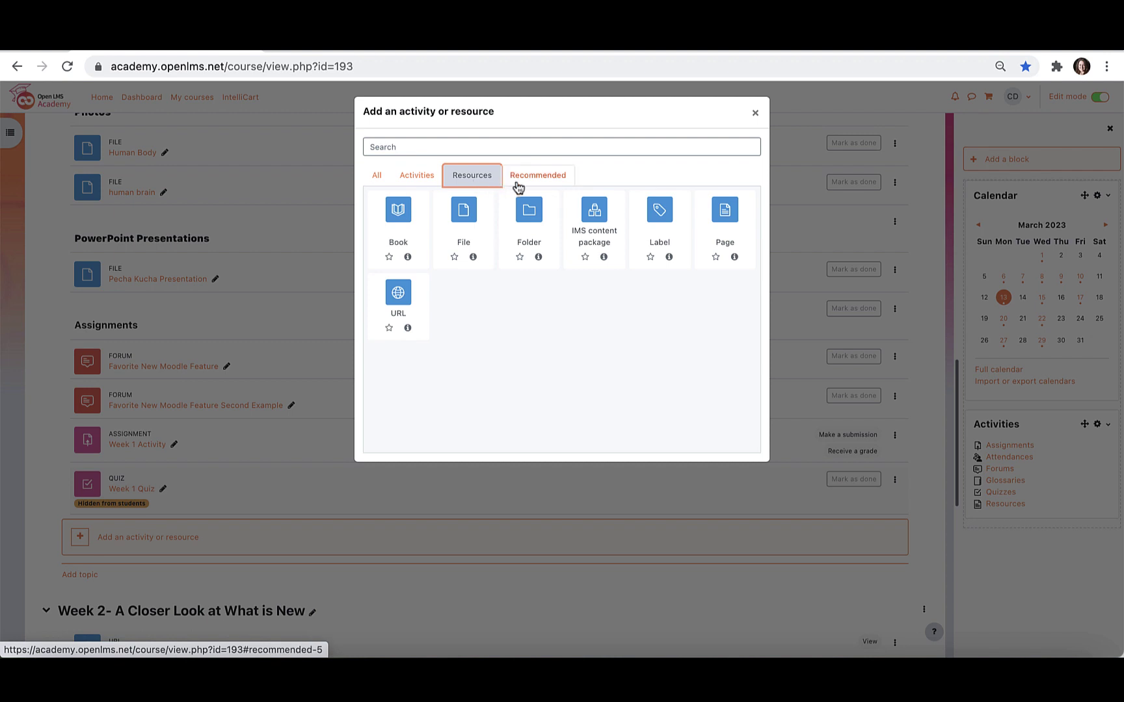
pyautogui.click(407, 176)
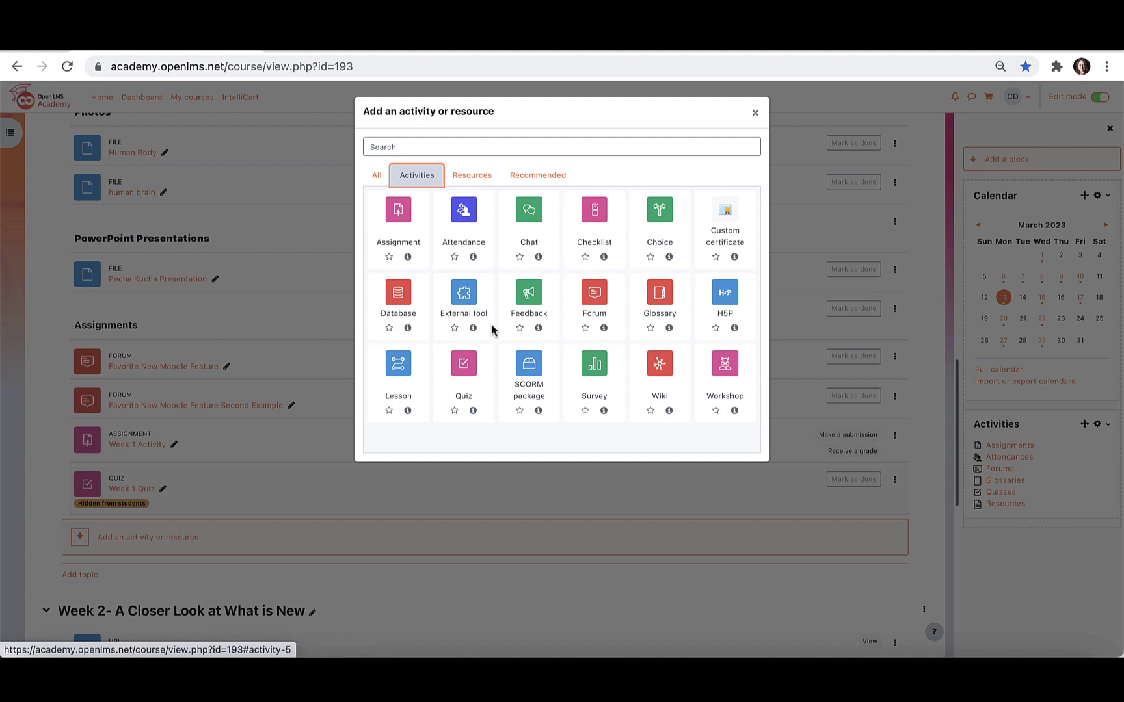
pyautogui.click(754, 113)
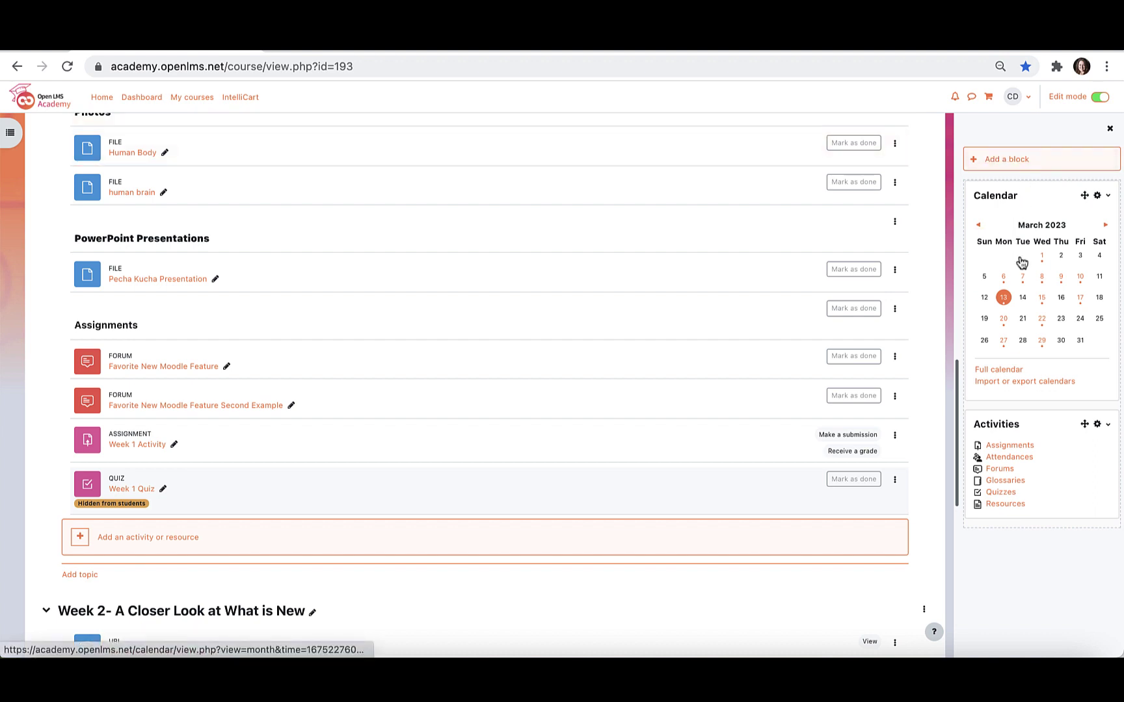
# Step: View the full March 2023 calendar from the Calendar block and return to the course page
pyautogui.moveTo(1022, 280)
pyautogui.moveTo(1039, 300)
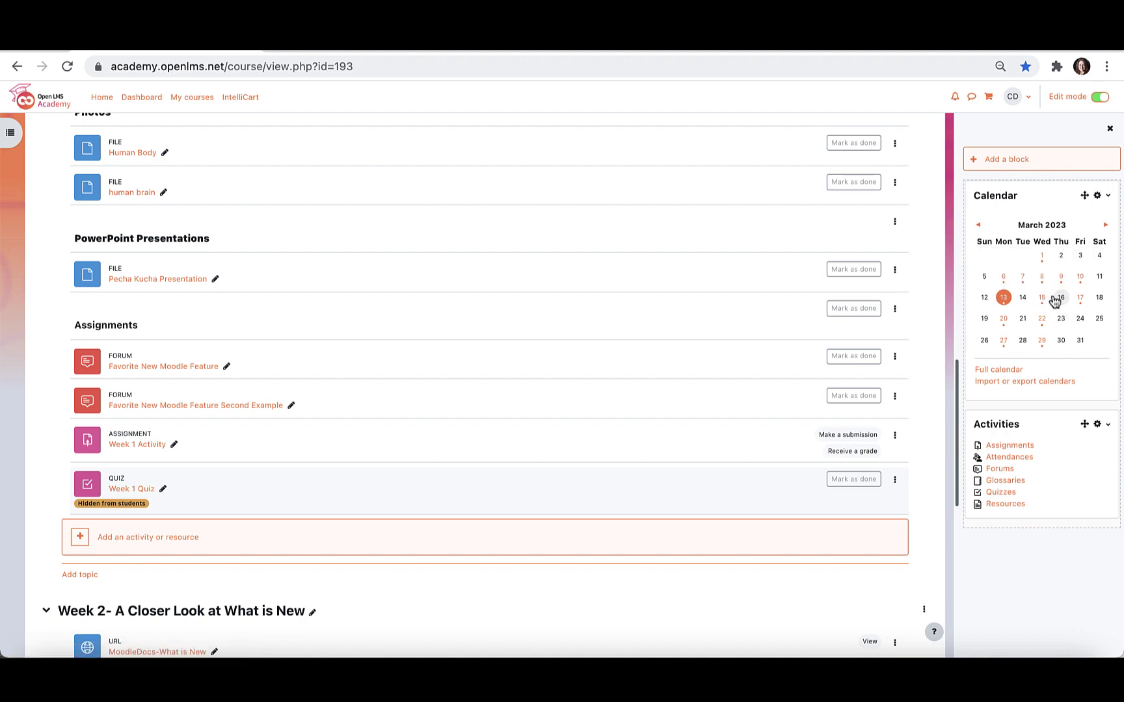
pyautogui.click(999, 370)
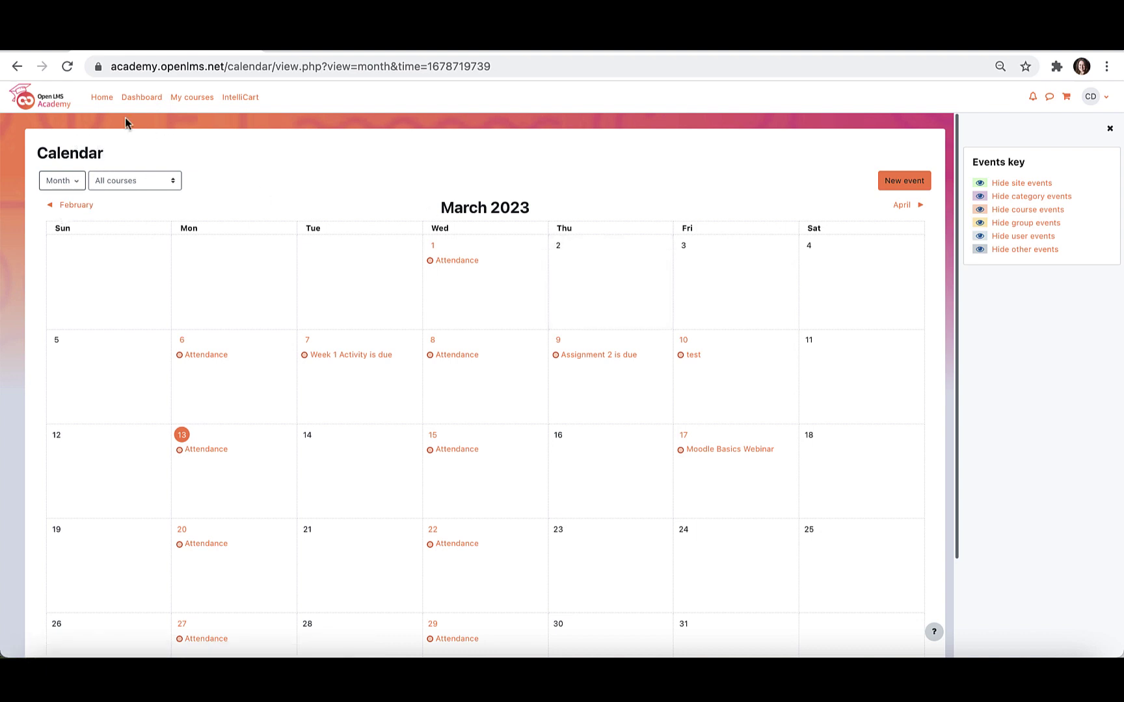
pyautogui.click(17, 67)
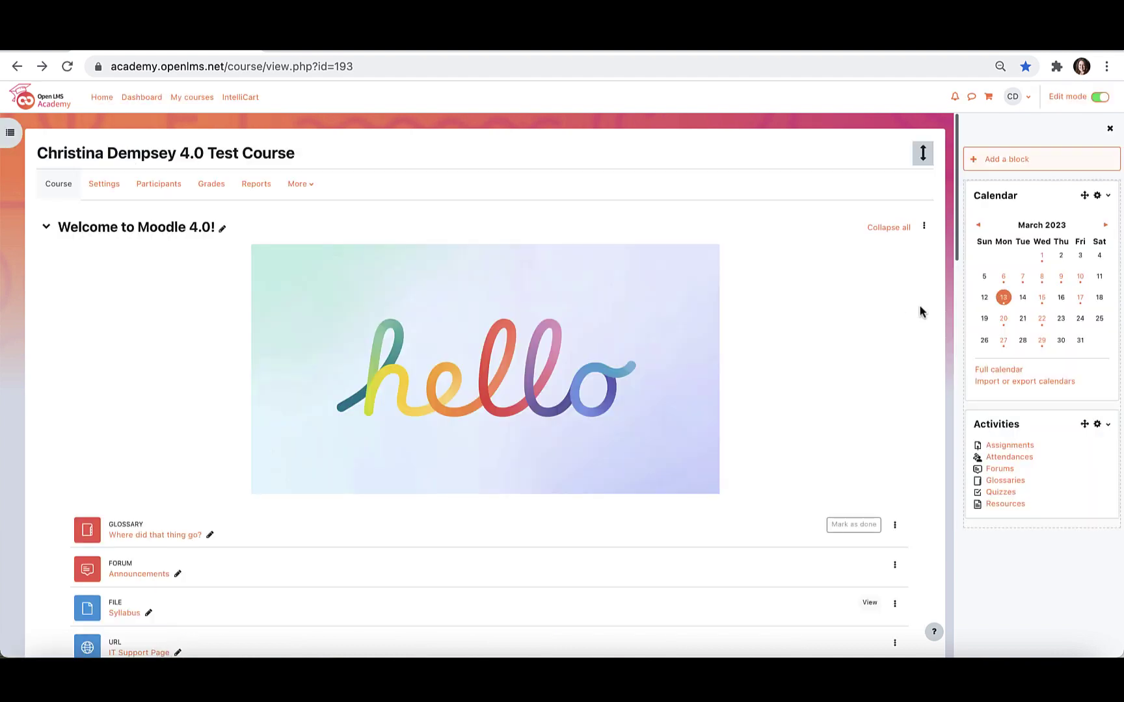
# Step: Switch to the Student role to preview the course as a student
pyautogui.click(1016, 104)
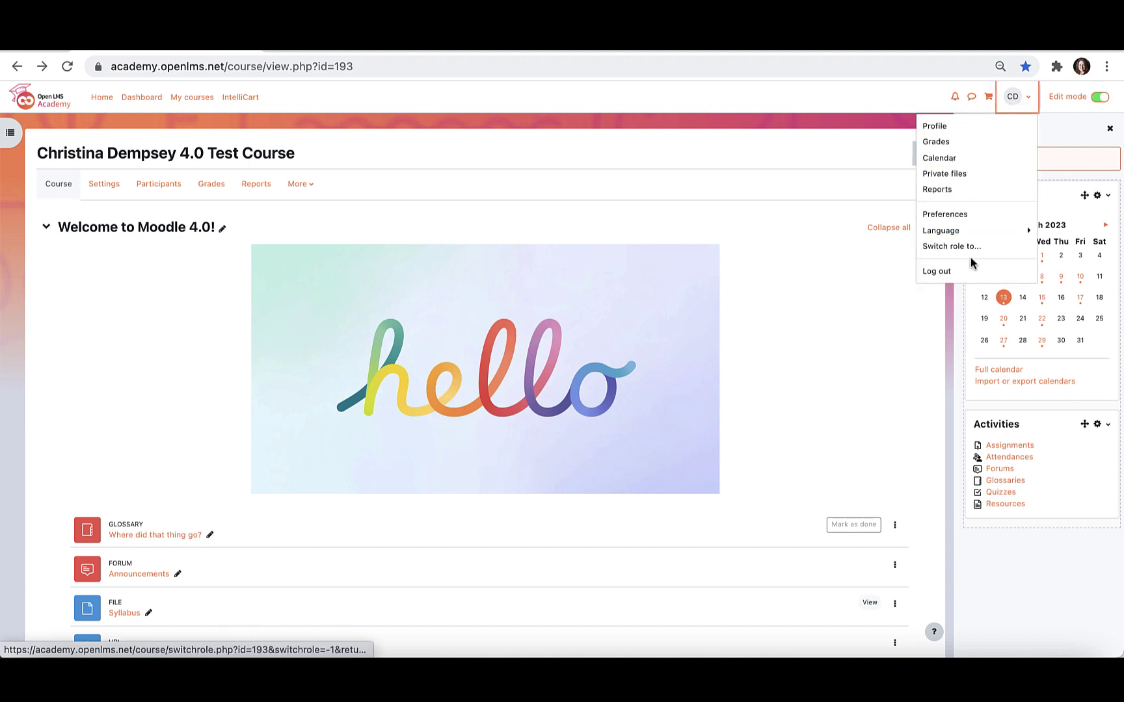
pyautogui.click(975, 248)
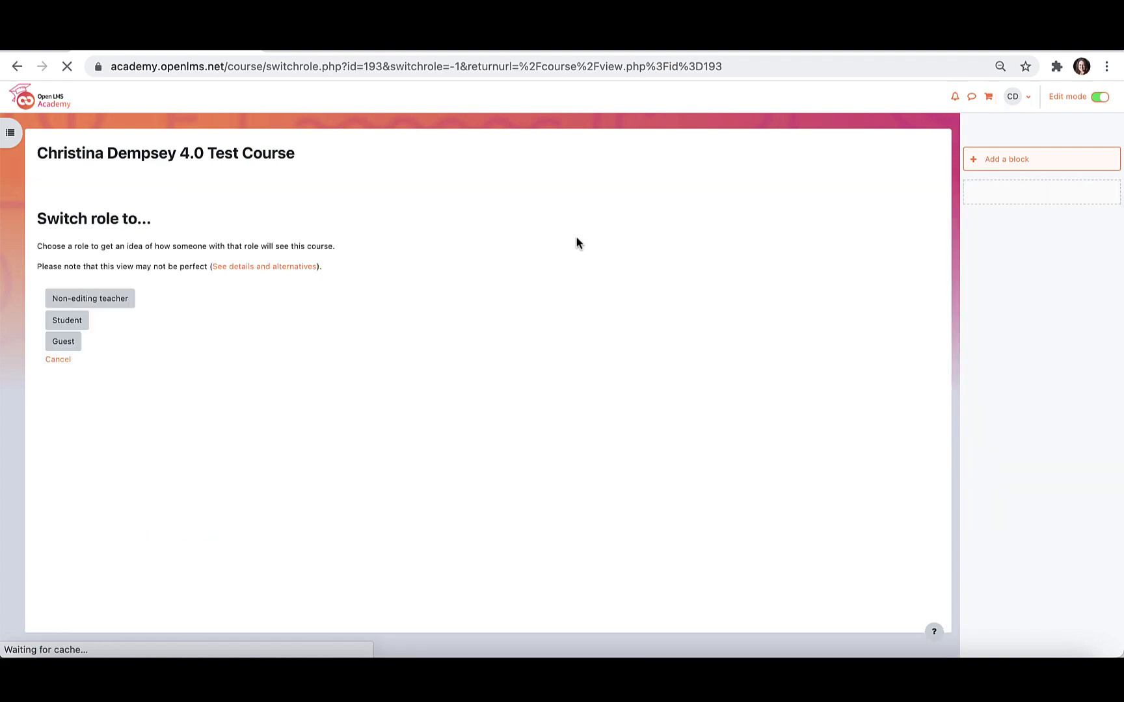
pyautogui.click(57, 323)
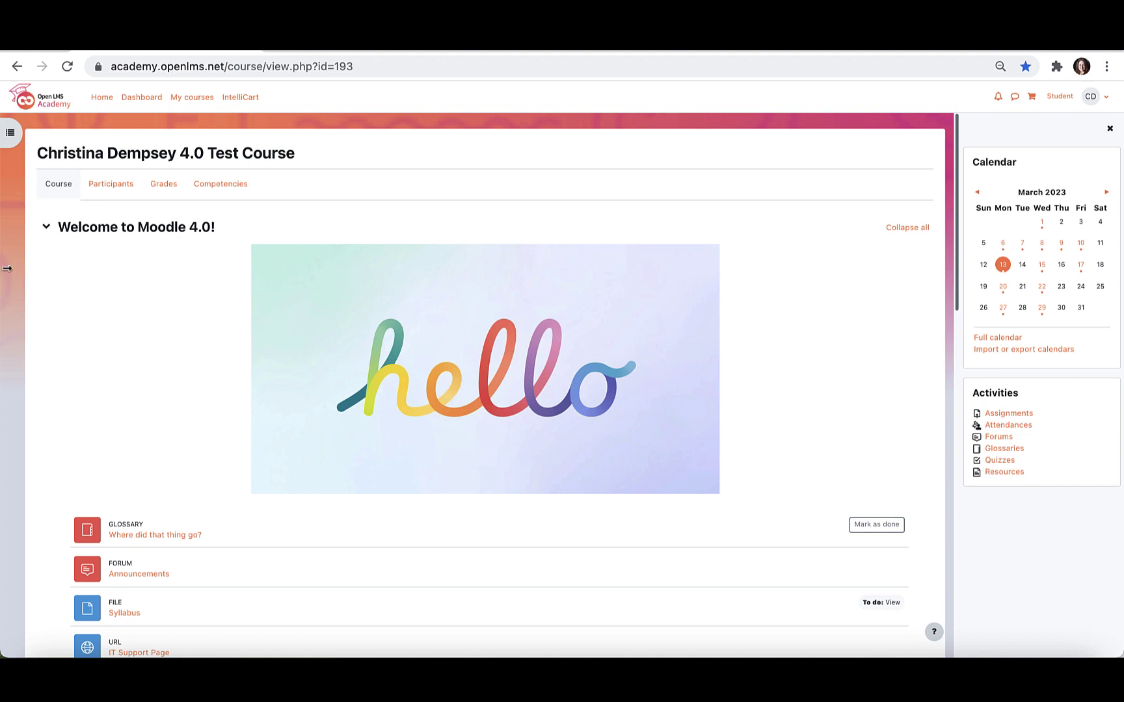
# Step: Check the course index in the student view, close it, and return to the normal role
pyautogui.click(10, 135)
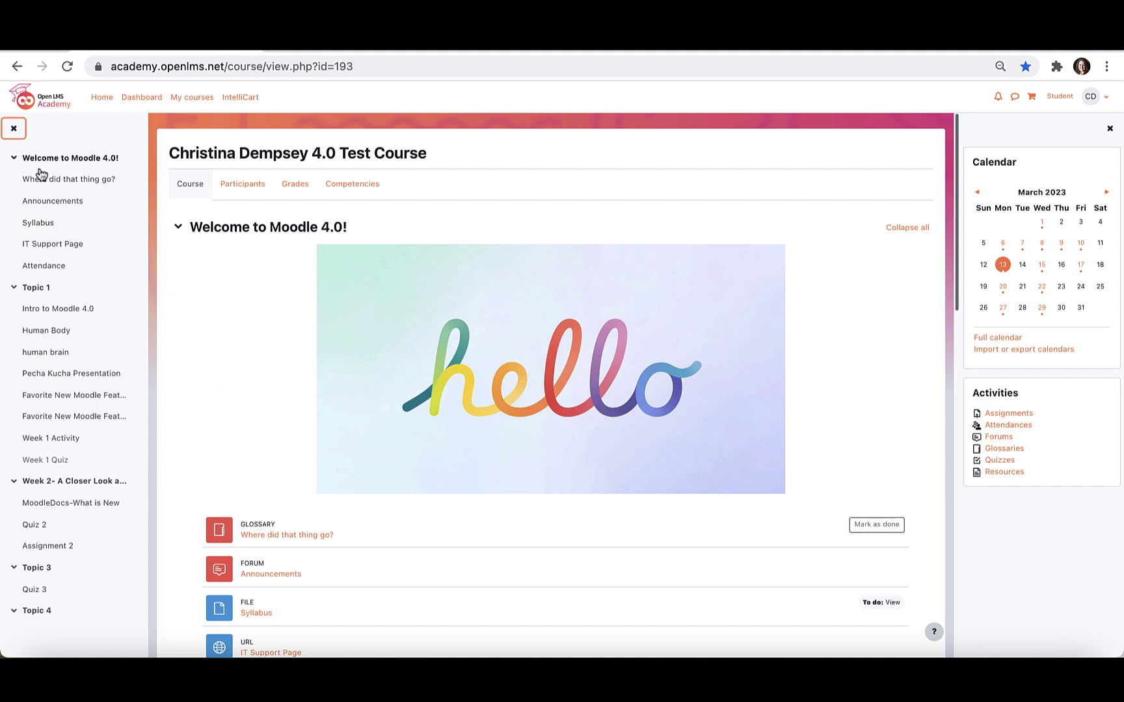
pyautogui.click(14, 129)
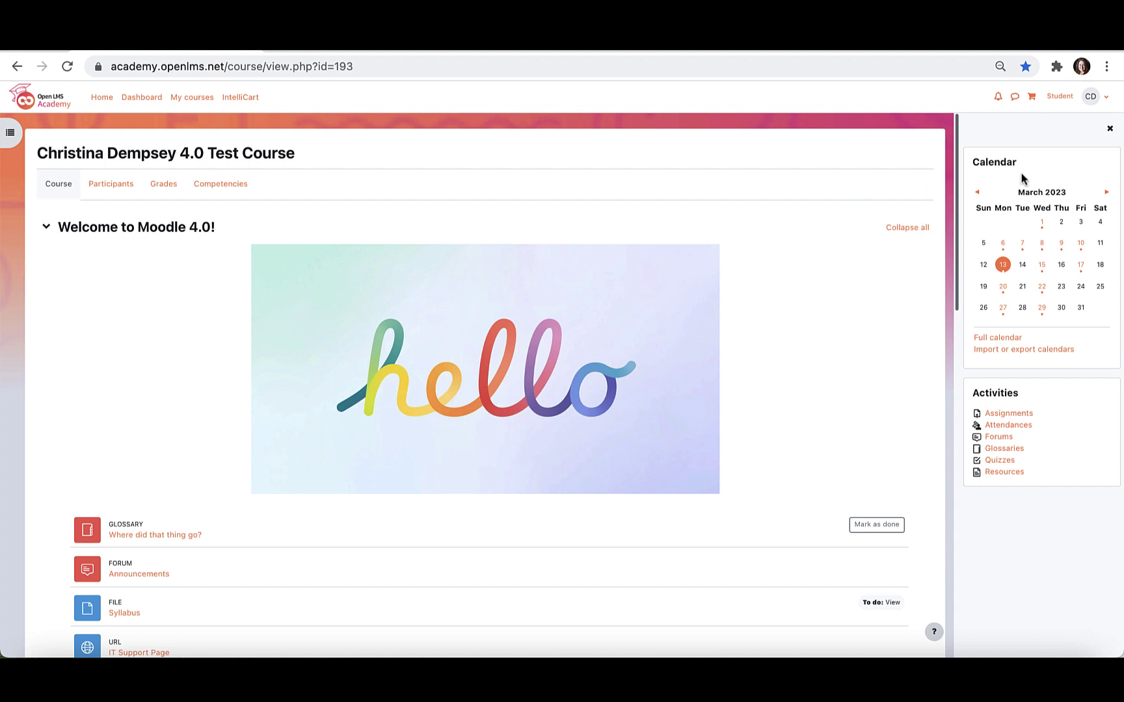
pyautogui.click(1087, 104)
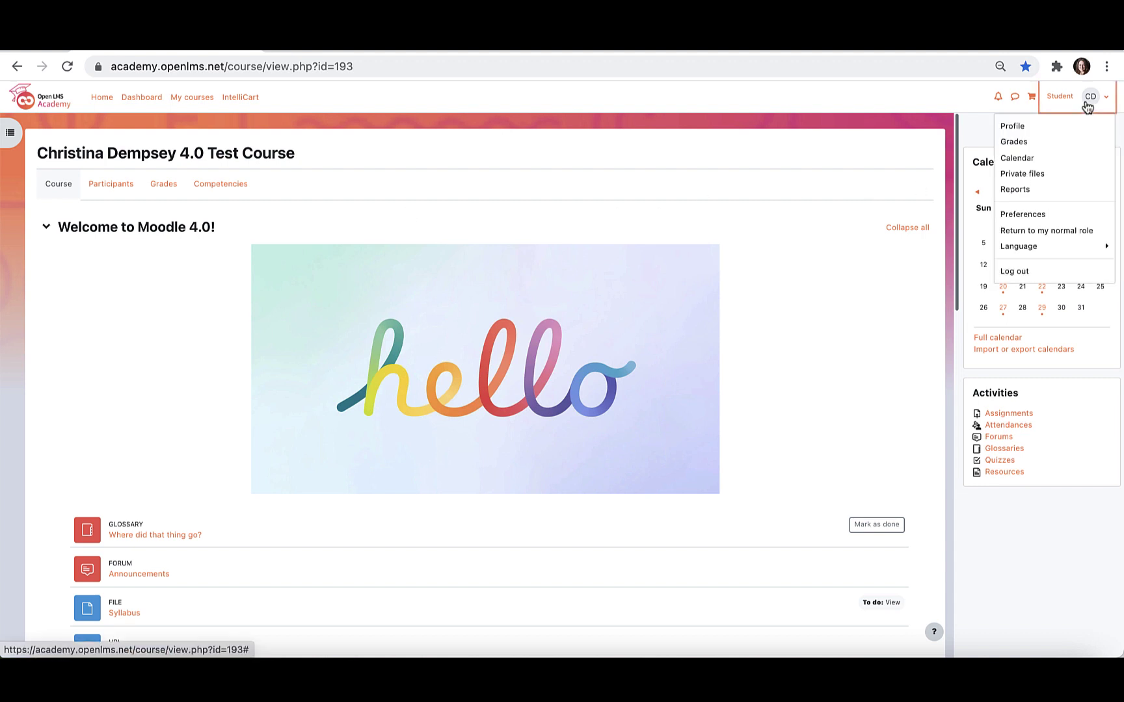
pyautogui.click(1062, 236)
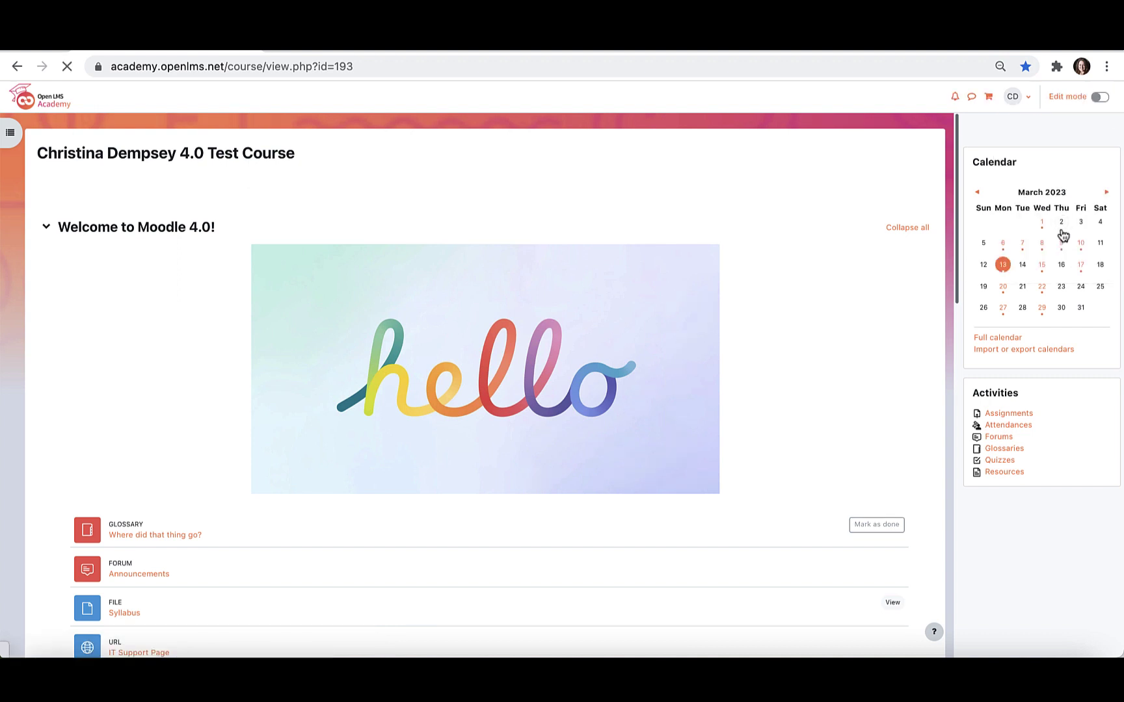